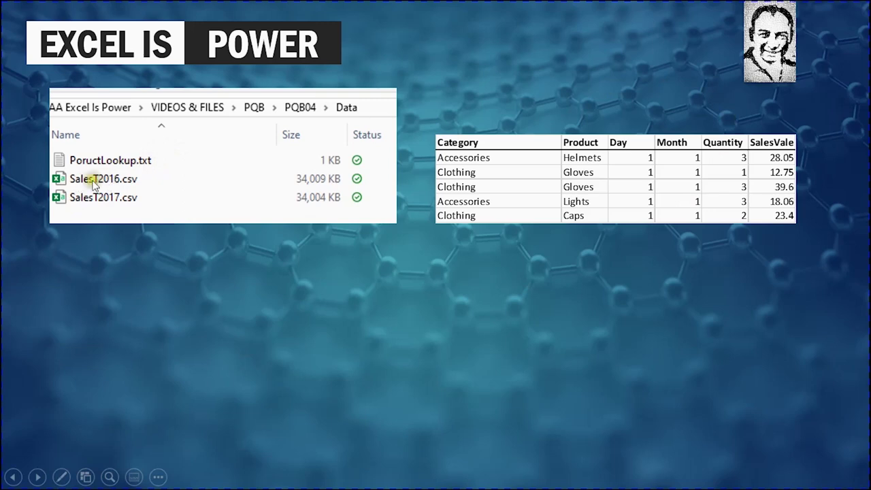
left_click(226, 255)
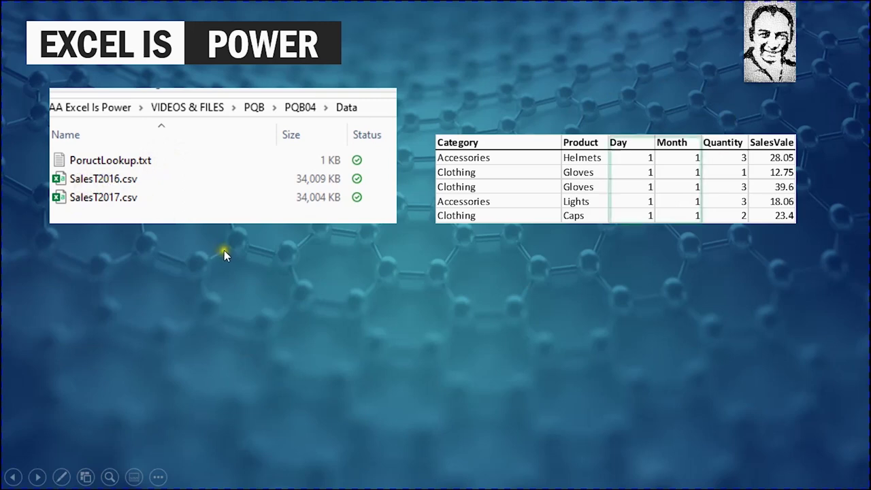
left_click(675, 276)
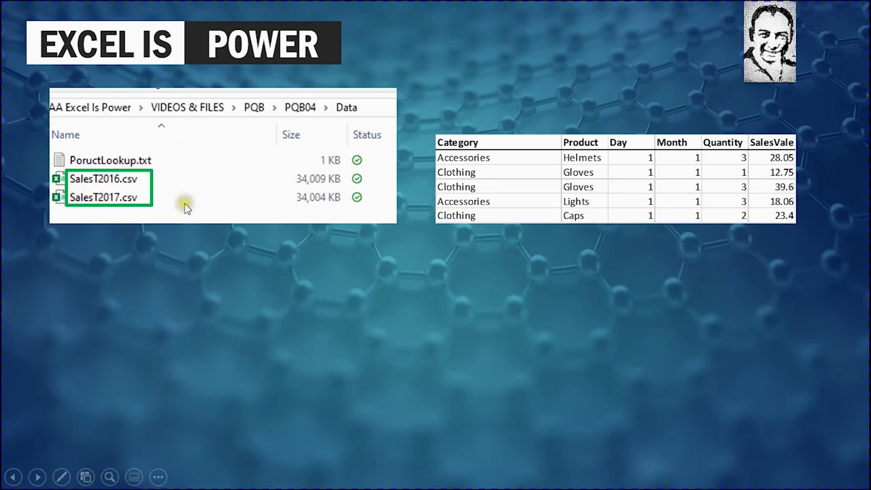
left_click(626, 271)
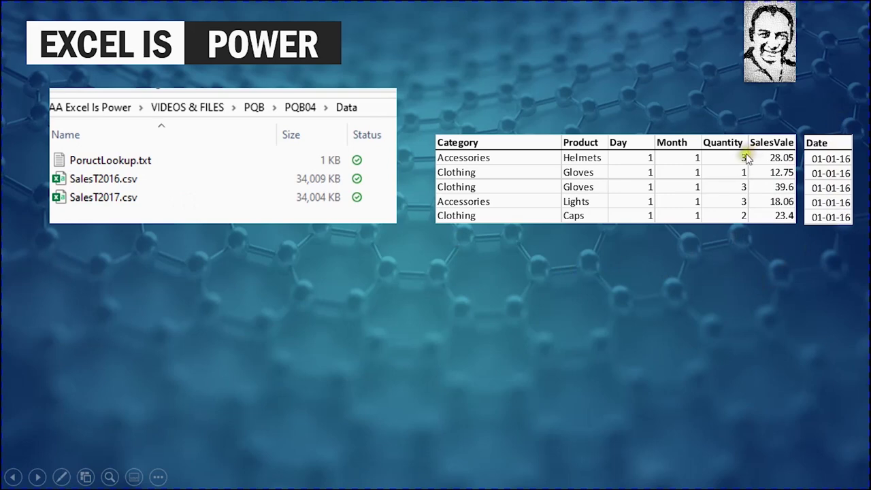
left_click(611, 271)
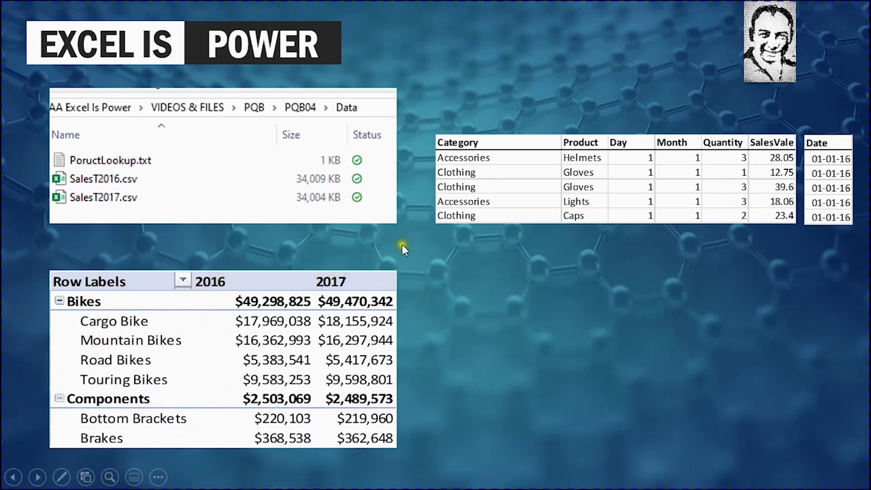
left_click(452, 275)
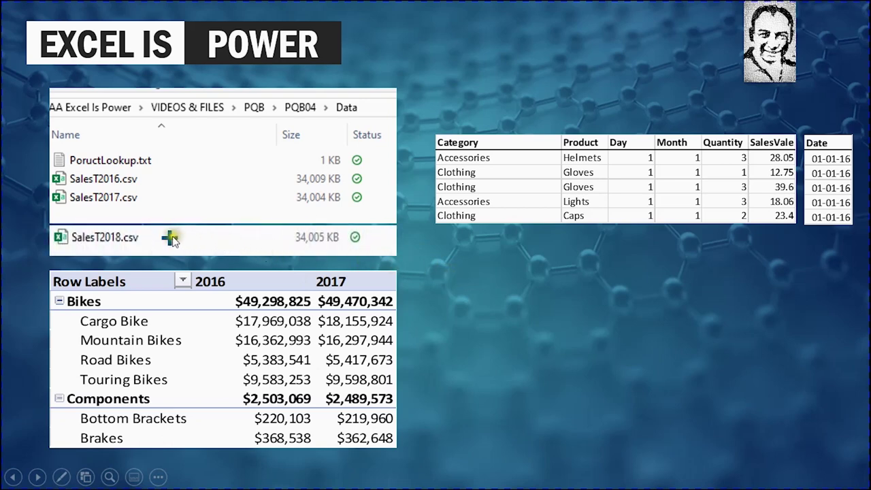
left_click(398, 332)
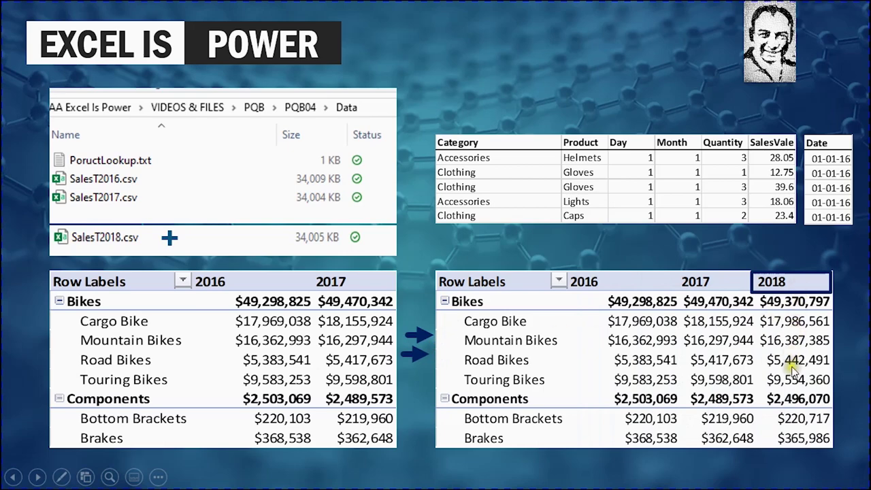
key("Right")
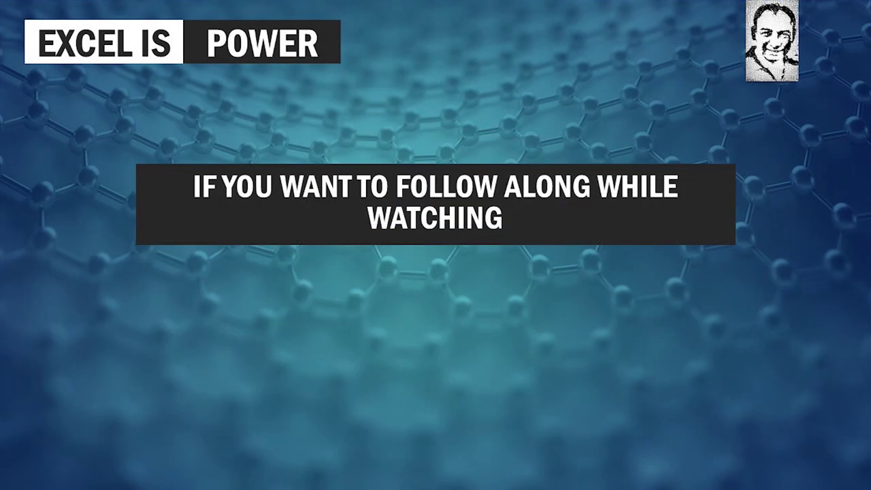
key("Right")
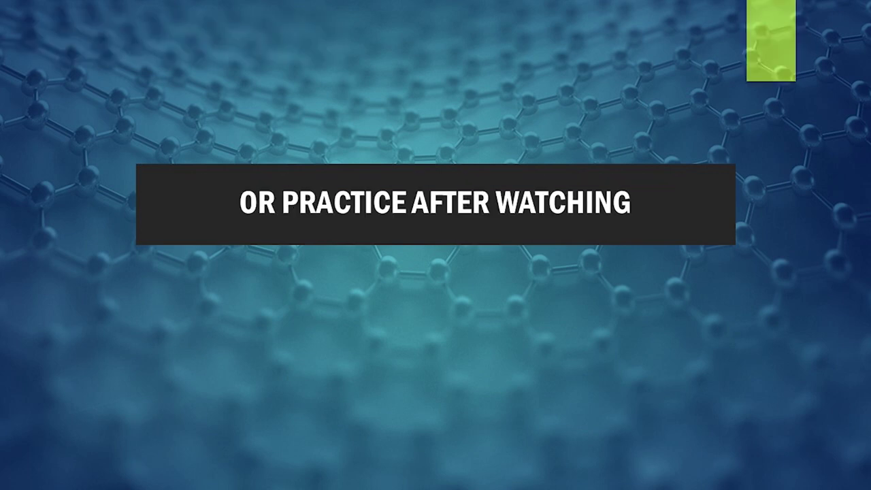
key("Right")
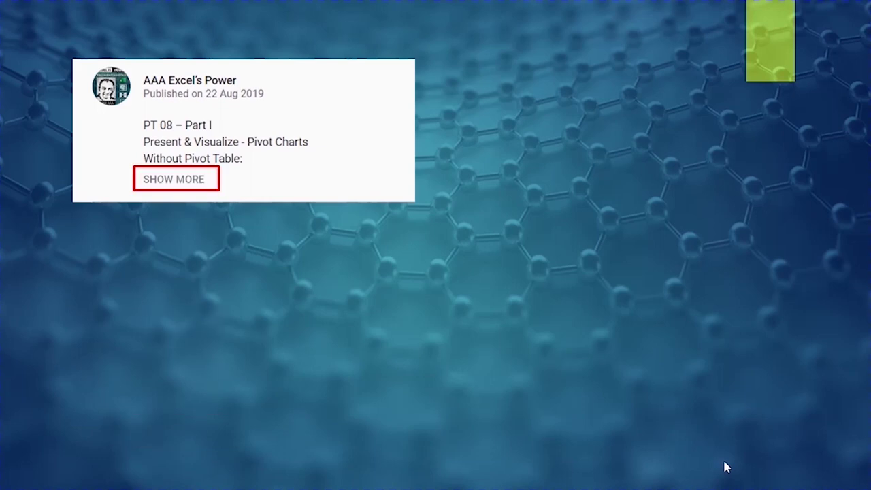
key("Right")
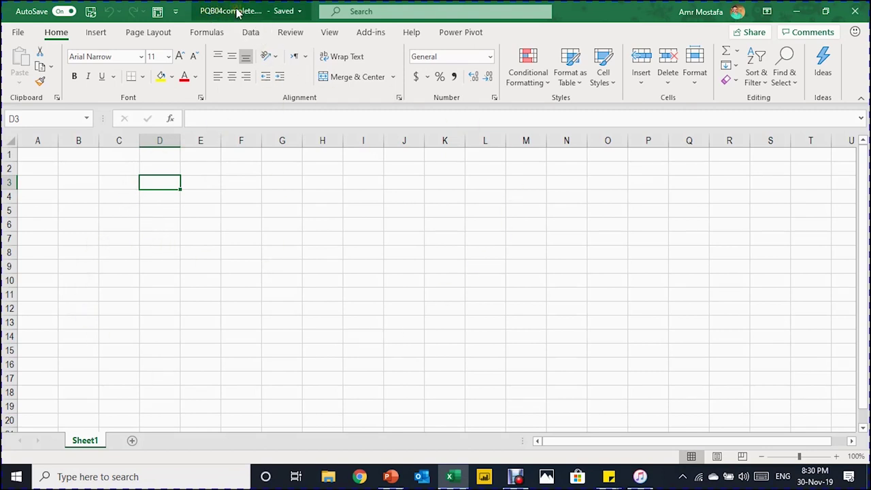
Step: Connect to the PQB04\Data folder as a file data source and open its file list for transformation in Power Query Editor
left_click(123, 191)
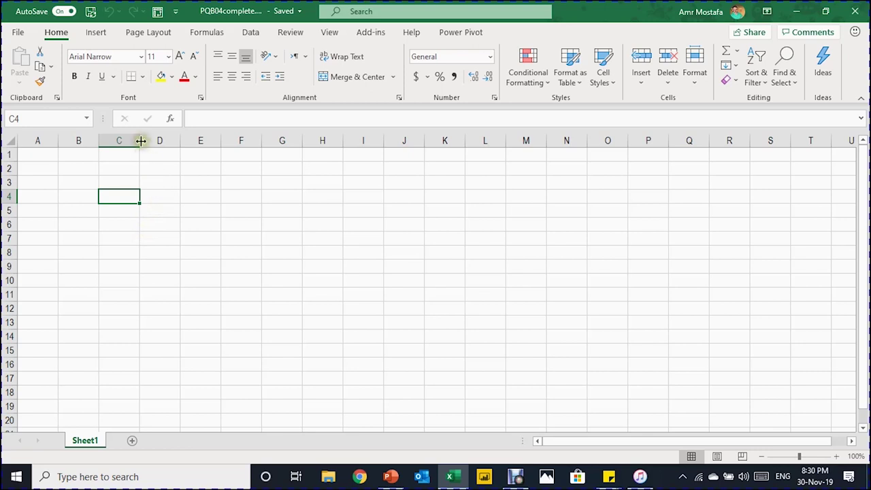
left_click(249, 32)
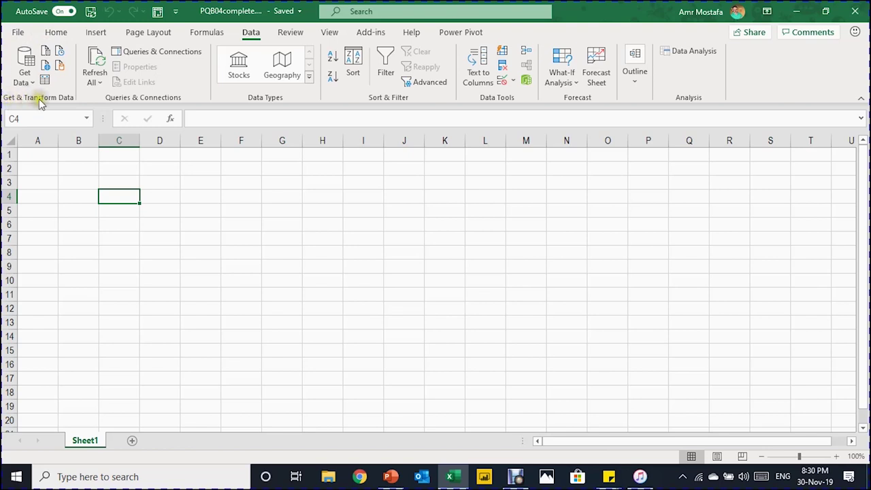
left_click(25, 66)
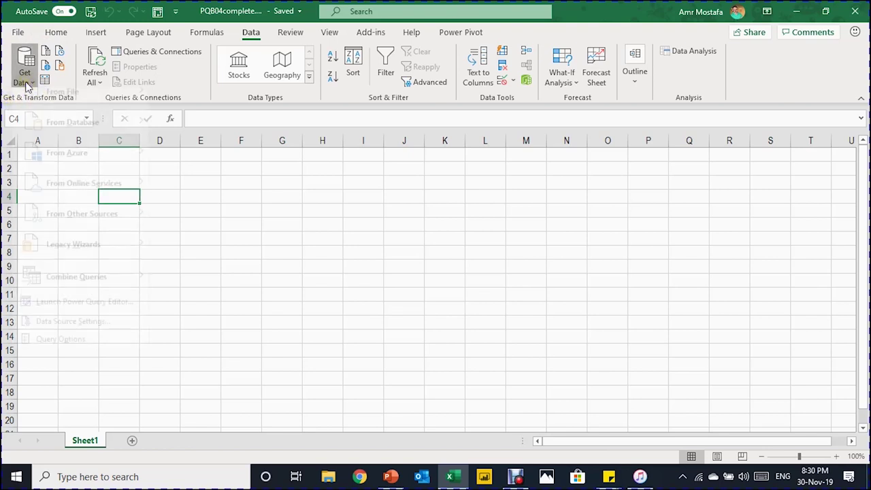
mouse_move(45, 107)
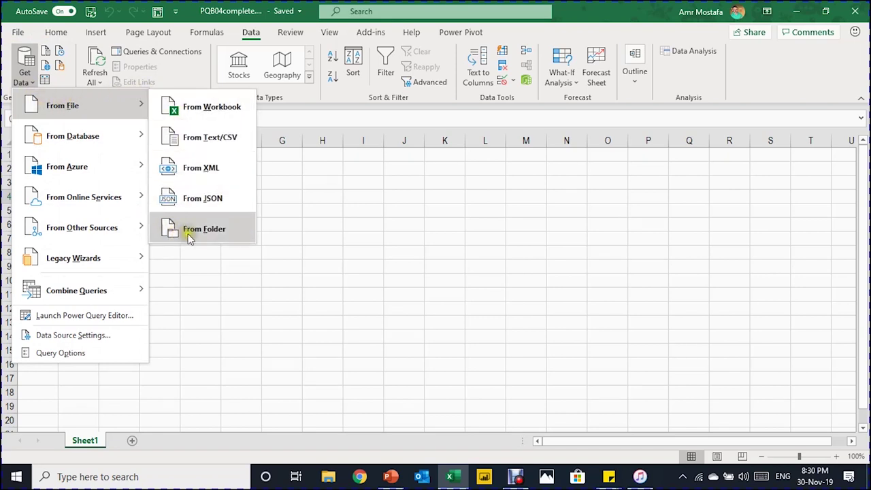
left_click(208, 241)
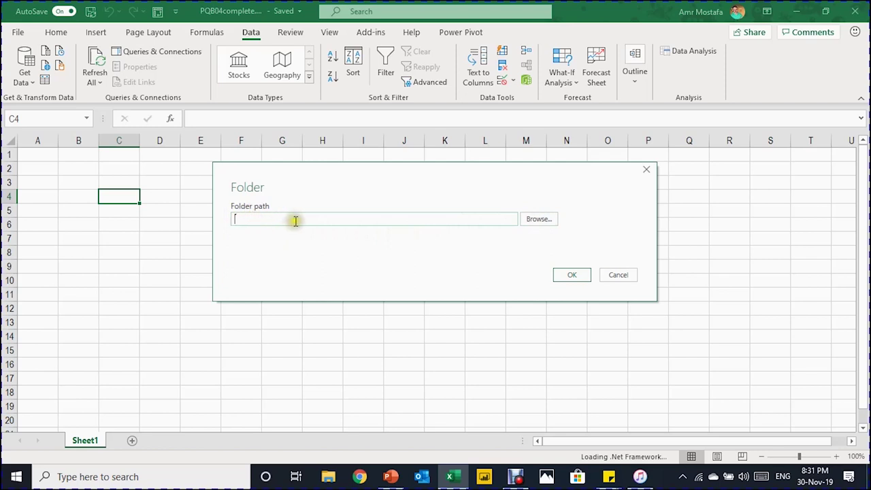
type("C:\\Users\\amram\\OneDrive\\AAA Excel Is Power\\VIDEOS & FILES\\PQB\\PQB04\\Data")
left_click(557, 280)
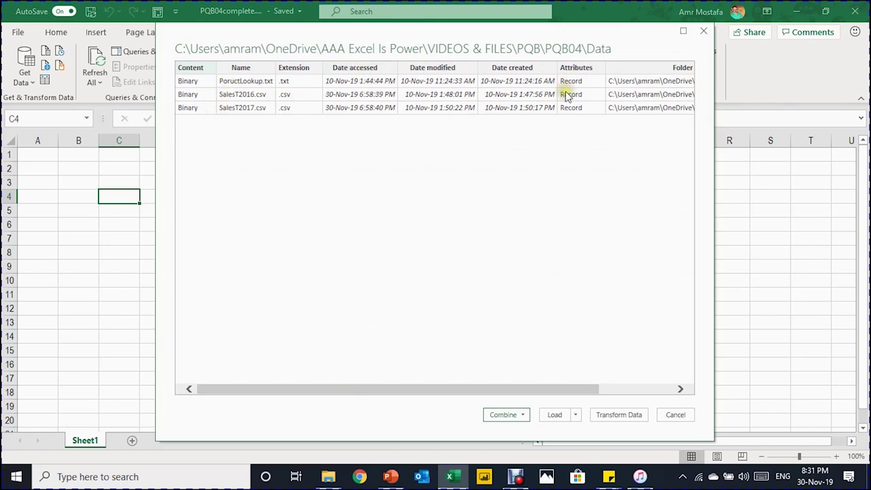
left_click_drag(511, 386, 439, 393)
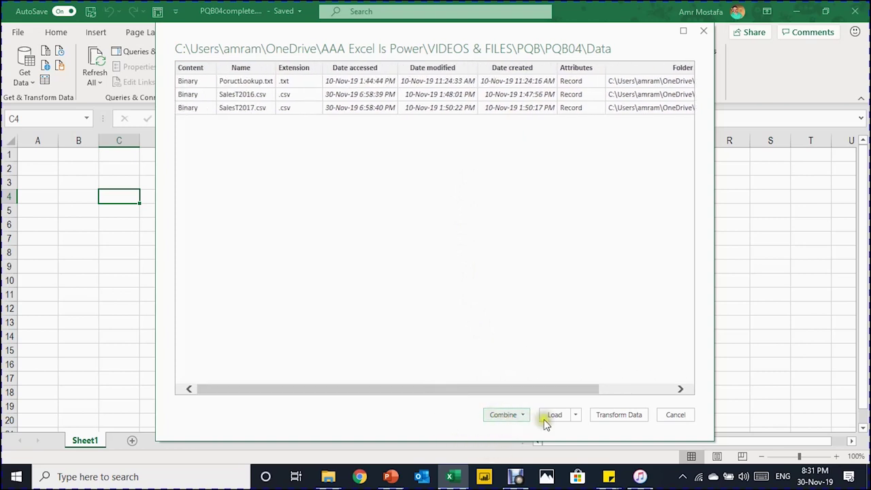
left_click(621, 415)
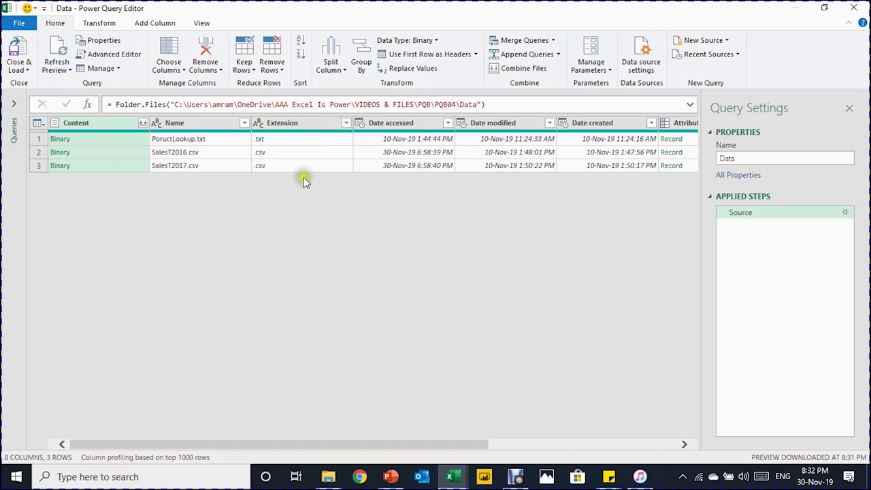
Step: Filter the Extension column to exclude .txt files and keep only .csv files
left_click(293, 123)
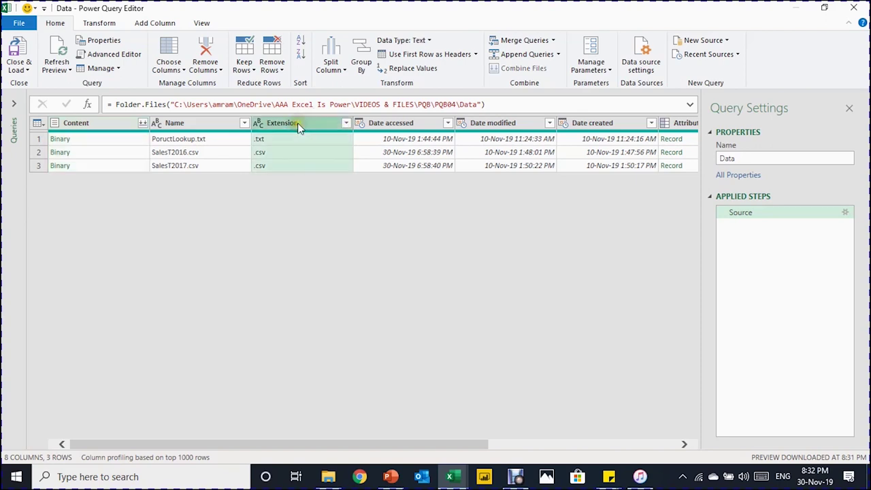
left_click(347, 123)
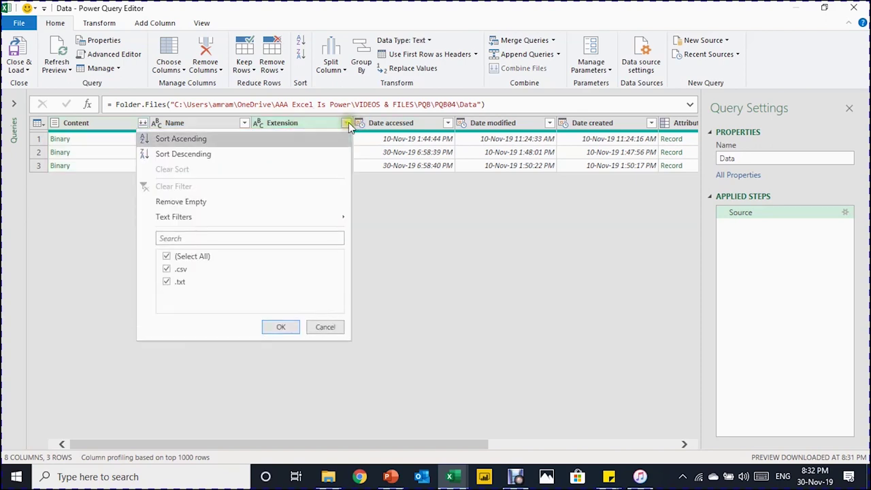
left_click(166, 281)
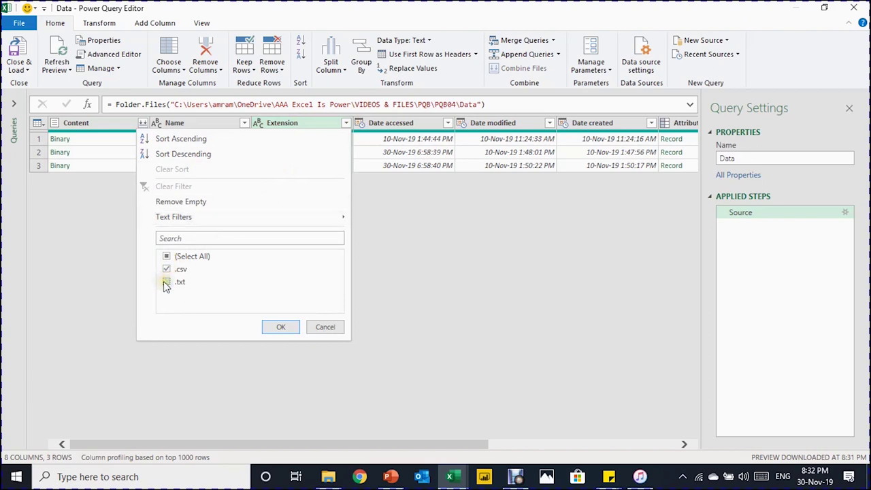
left_click(279, 328)
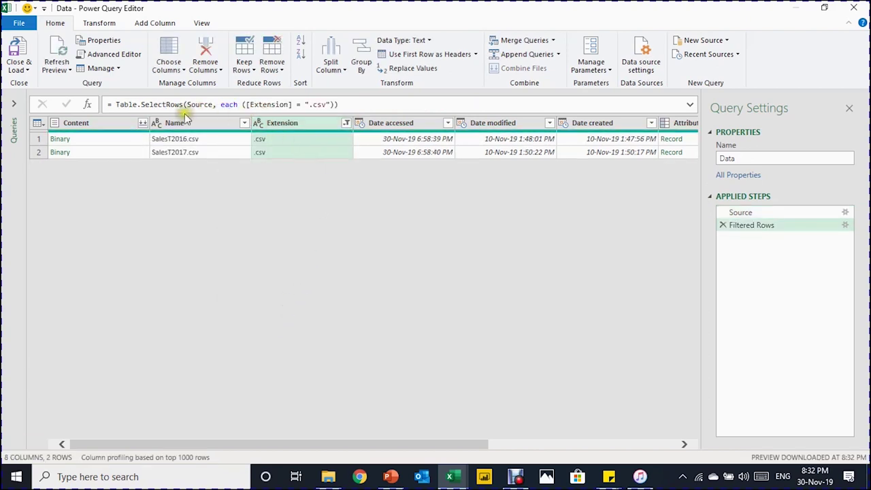
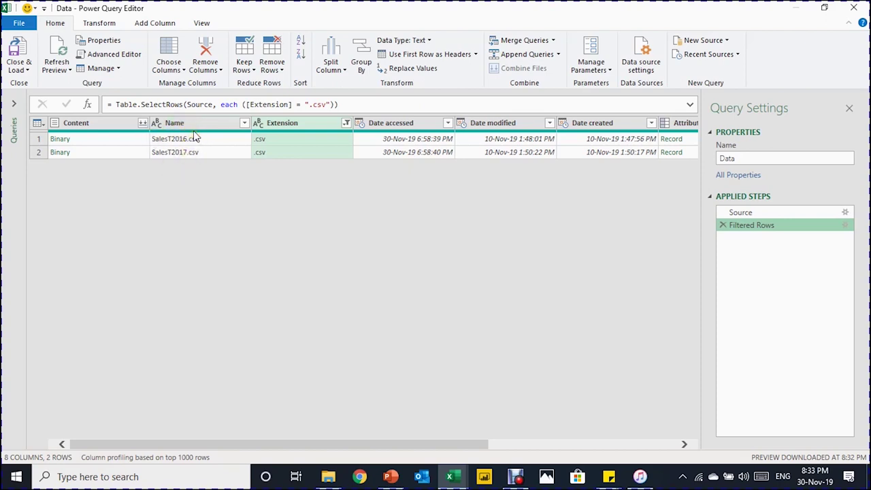
Step: Split the Name column by positions 6,10 to separate the year from the file name
left_click(196, 126)
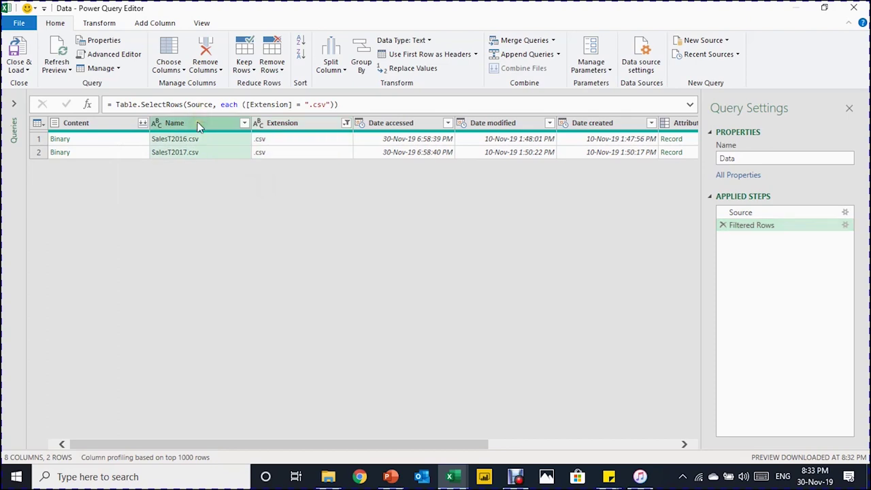
left_click(90, 23)
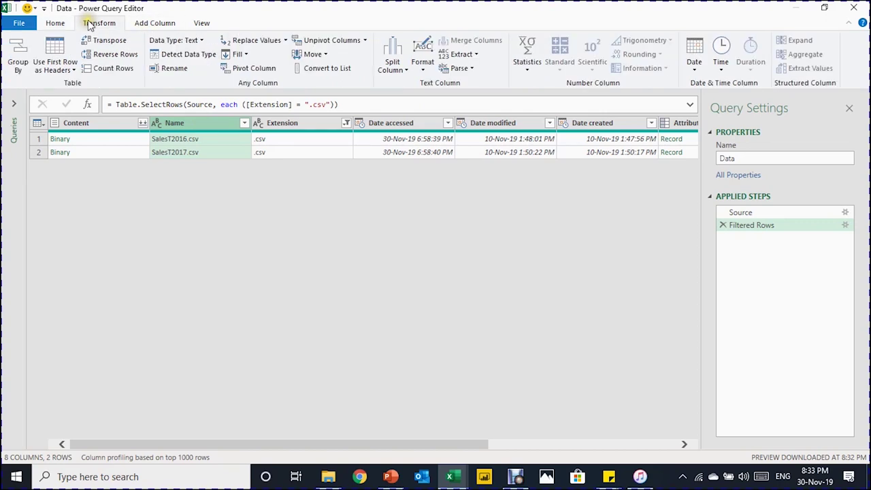
left_click(392, 68)
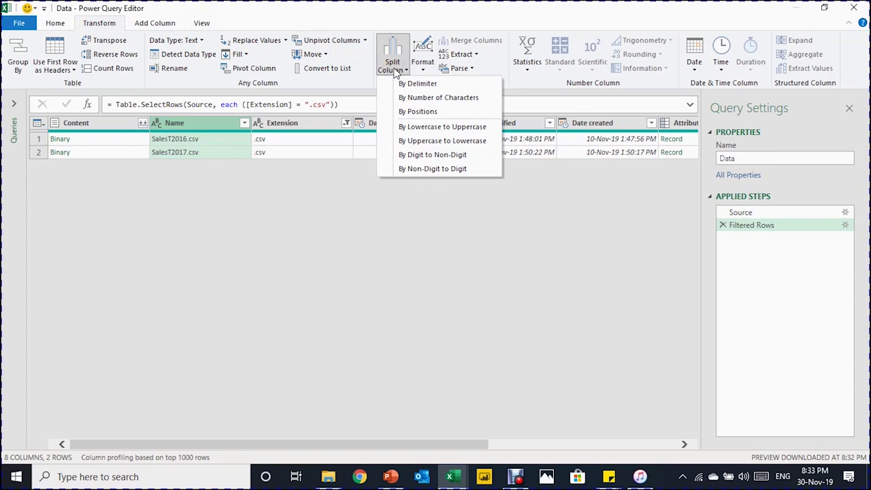
left_click(422, 112)
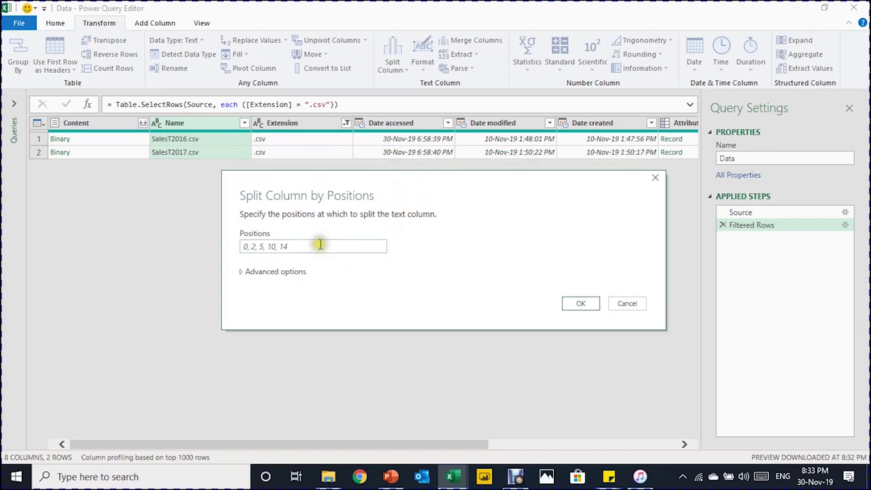
left_click(296, 245)
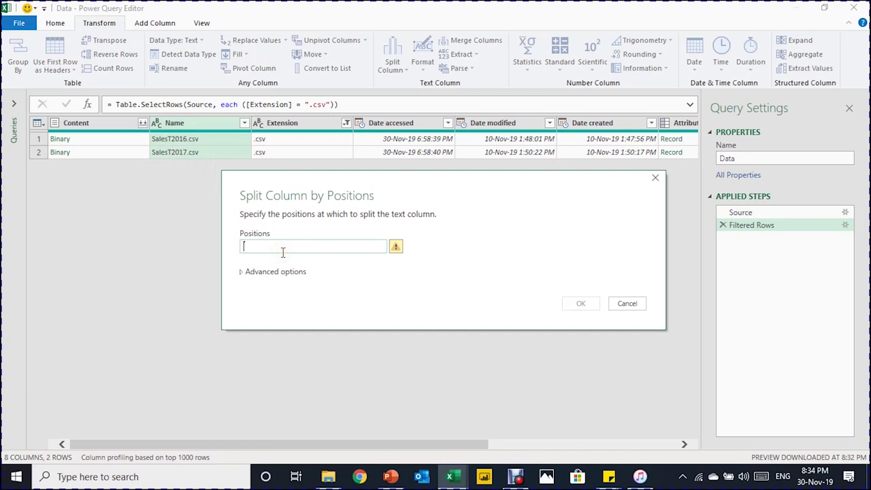
type("6,10")
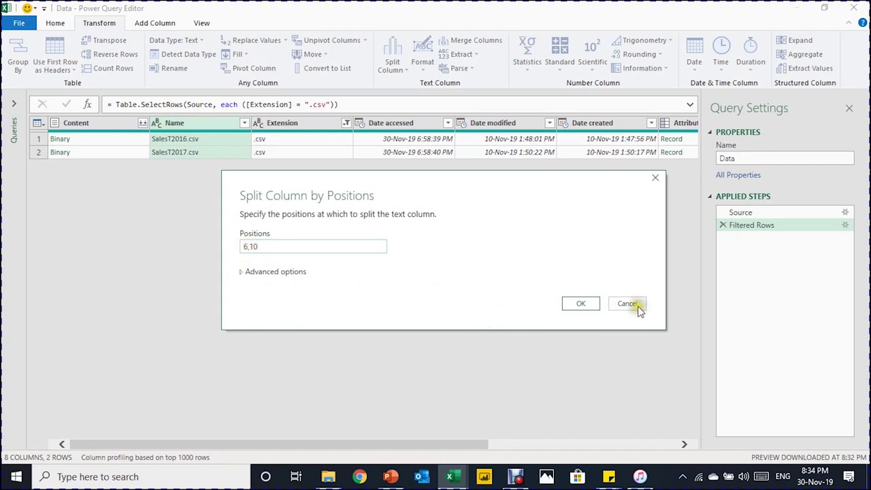
left_click(581, 303)
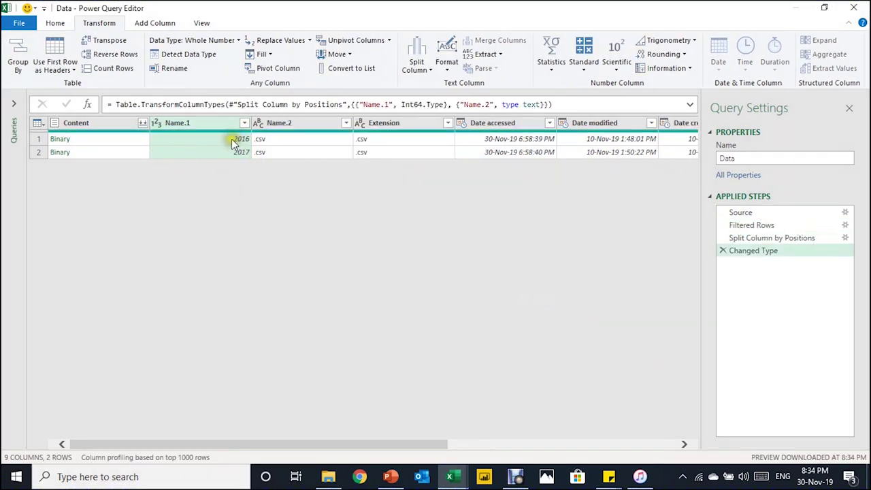
Step: Delete the Changed Type step that follows the column split from the query's applied steps
left_click(261, 142)
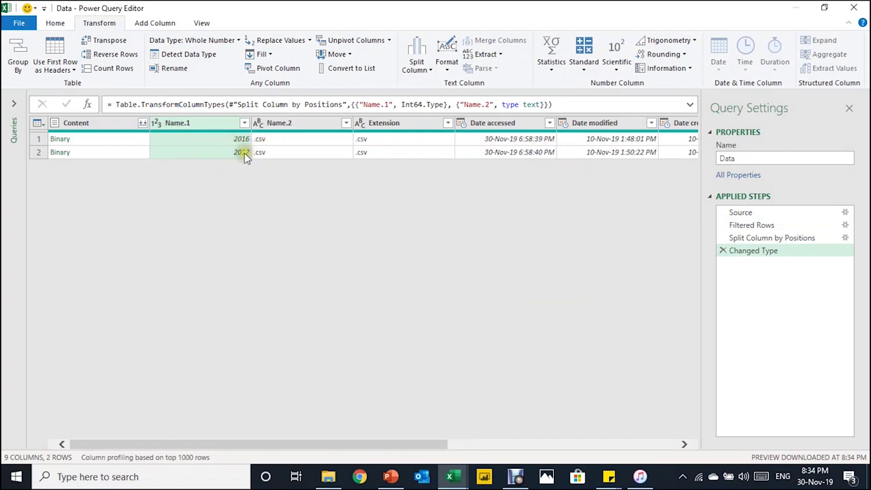
left_click(267, 155)
left_click(227, 139)
left_click(162, 127)
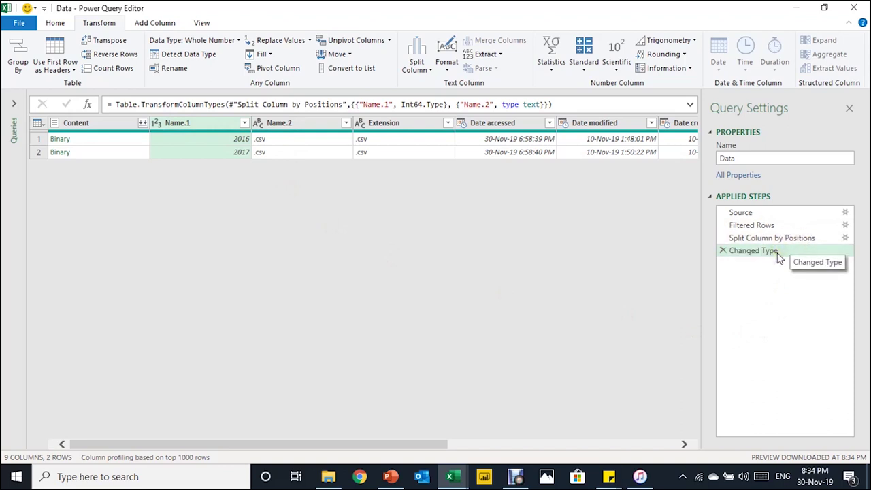
left_click(724, 251)
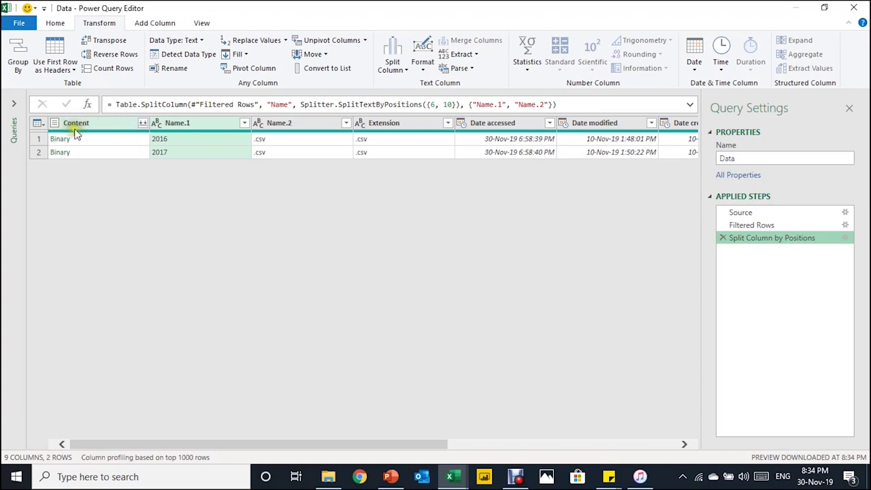
Step: Add a custom column with the formula Csv.Document([Content]), keeping the column name Custom
left_click(131, 142)
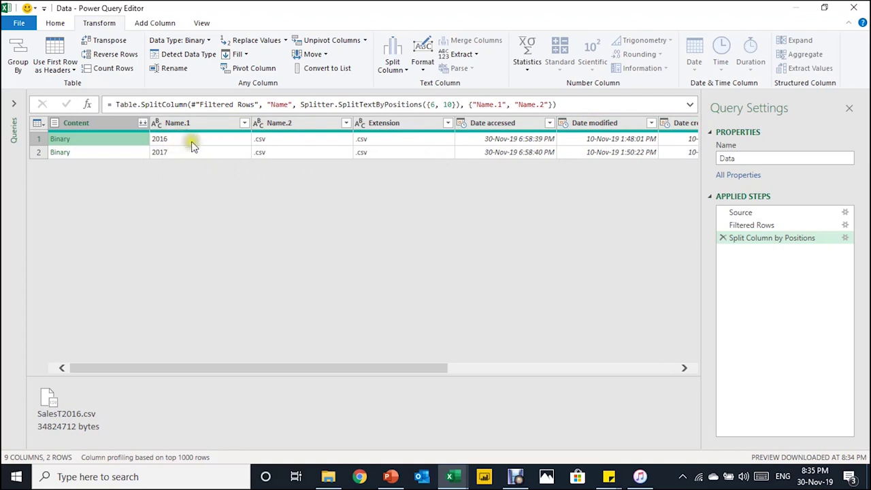
left_click(162, 23)
left_click(65, 60)
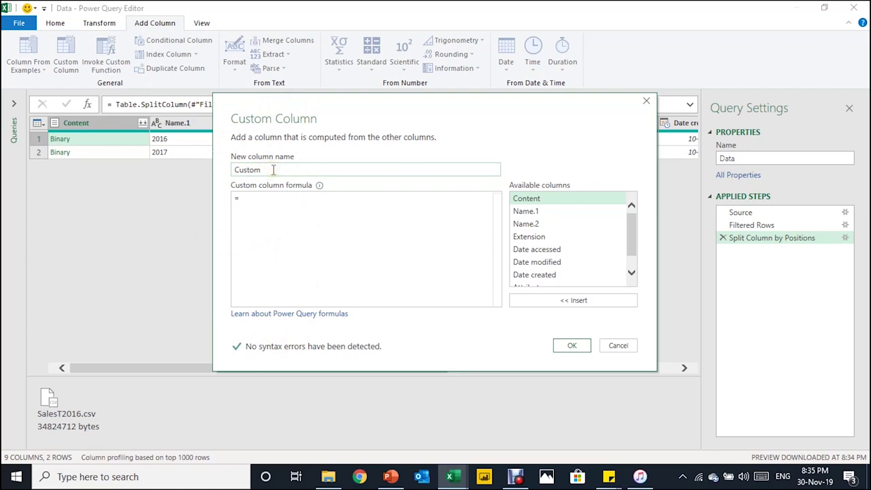
left_click(266, 206)
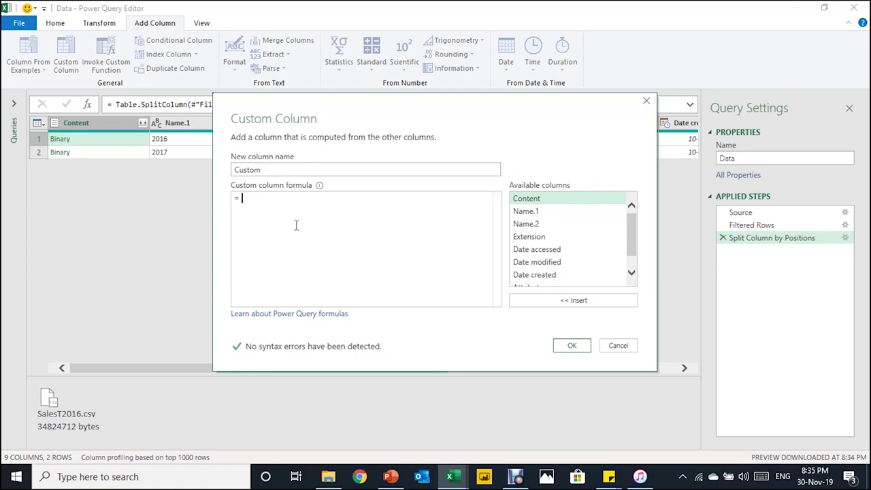
type("Csv.")
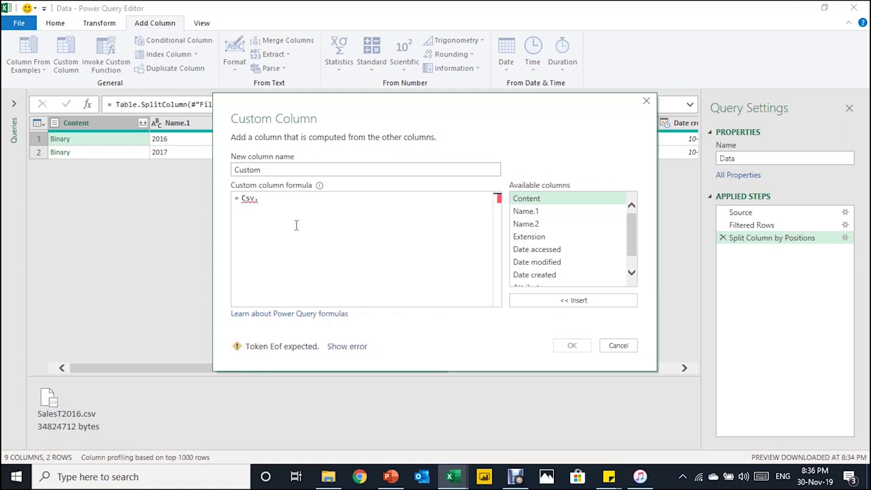
type("Document")
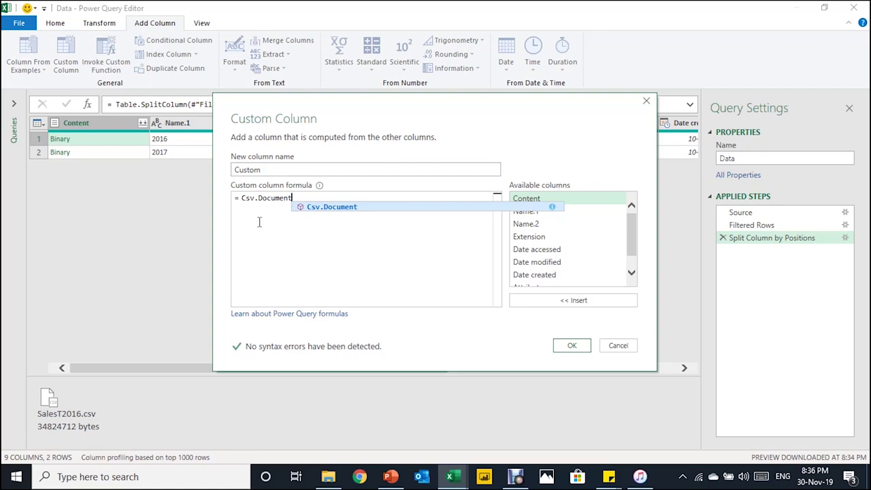
type("(")
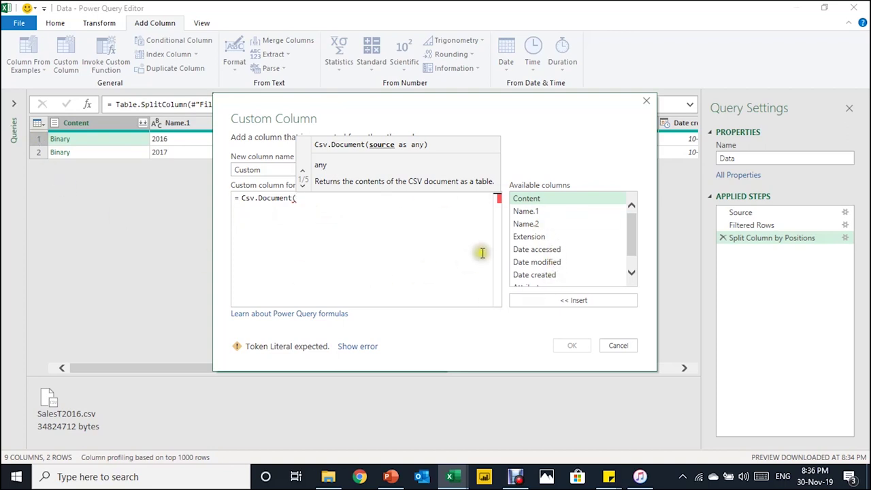
mouse_move(631, 223)
left_mouse_down()
mouse_move(641, 259)
mouse_move(630, 210)
left_mouse_up()
left_click(557, 198)
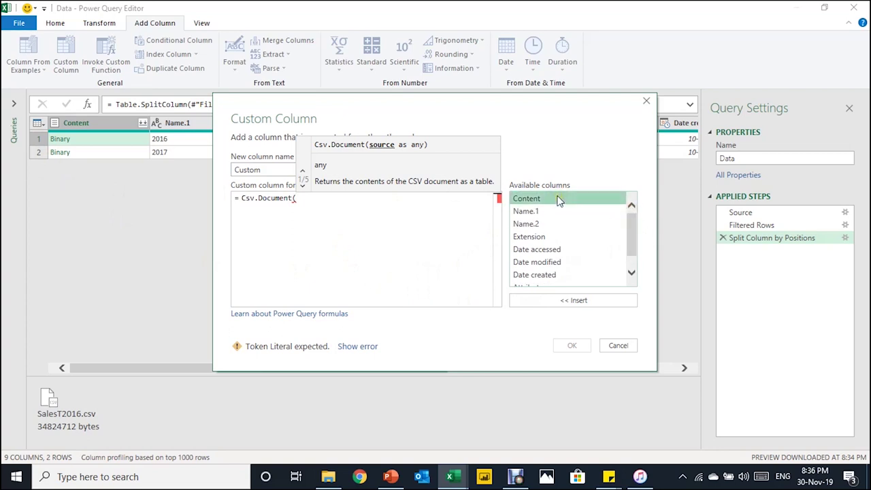
left_click(584, 302)
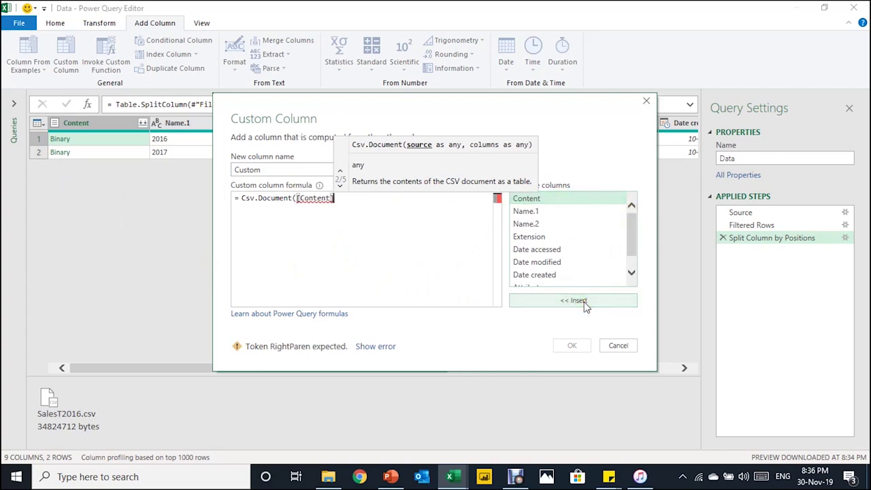
type(")")
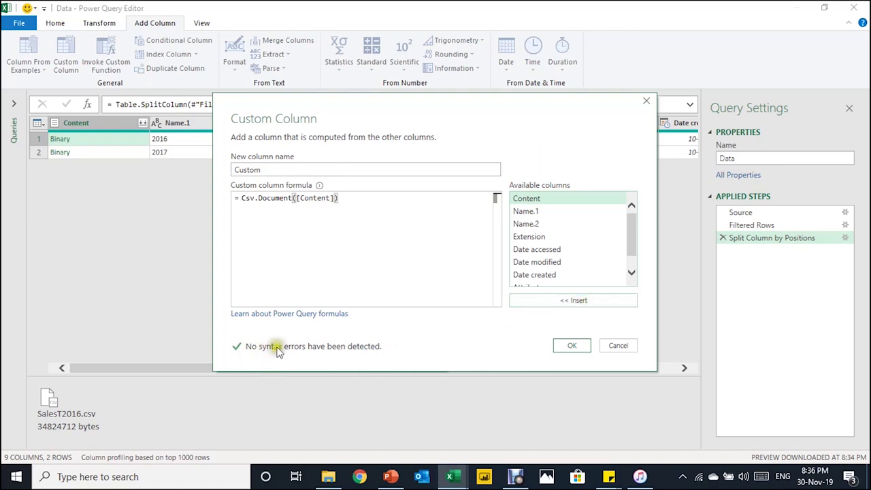
left_click(573, 347)
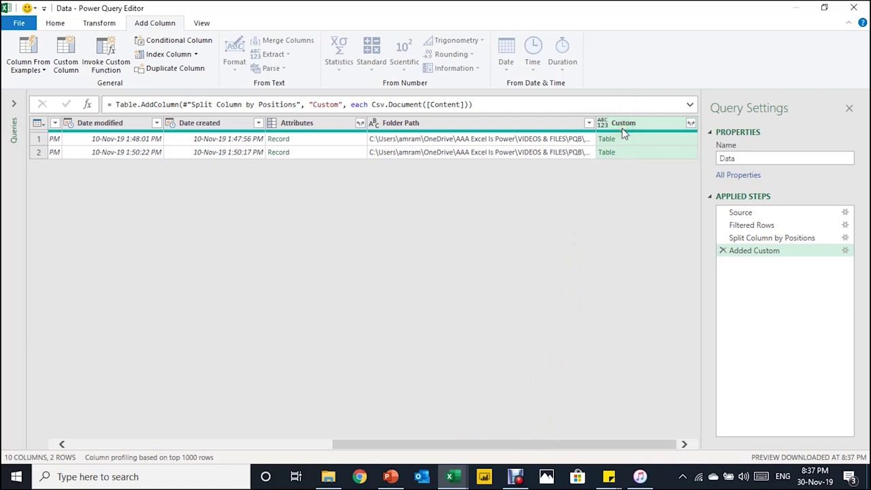
Step: Preview the first file's table, and keep only the Custom and Name.1 columns, with Custom first, removing all other columns
left_click(676, 143)
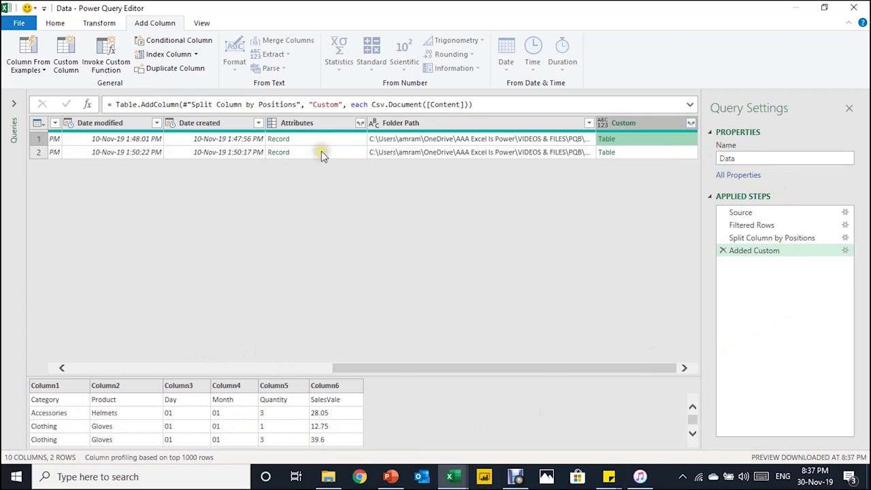
left_click_drag(428, 368, 142, 384)
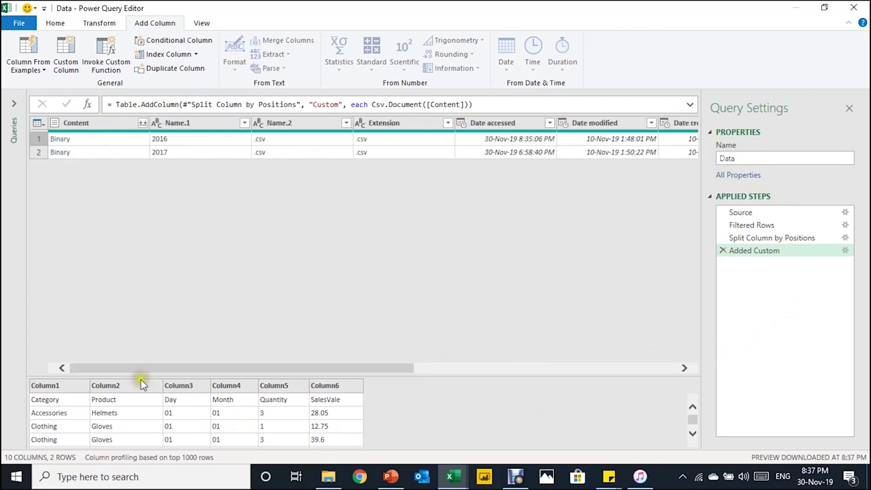
left_click(210, 122)
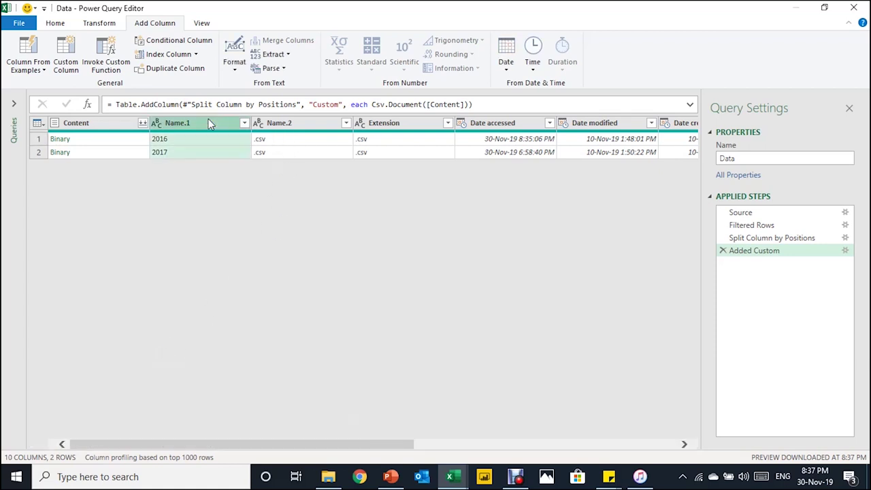
left_click_drag(249, 445, 614, 414)
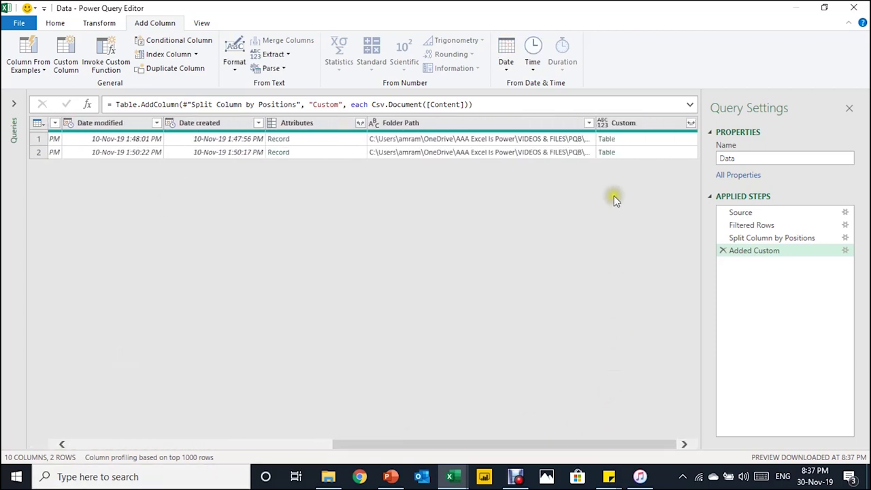
left_click(642, 122)
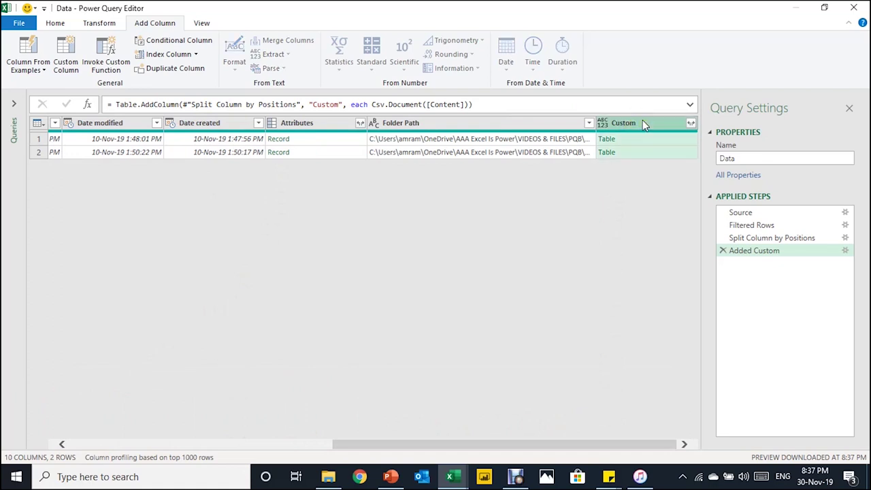
left_click_drag(562, 446, 178, 469)
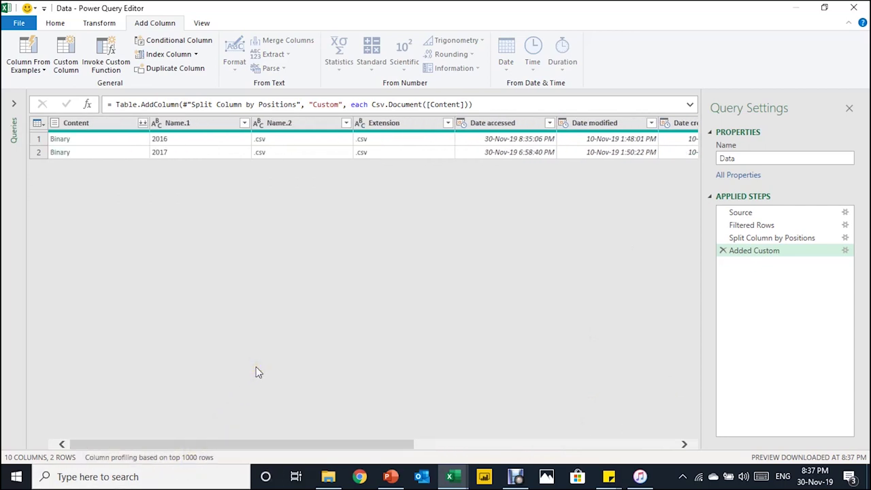
left_click(181, 123)
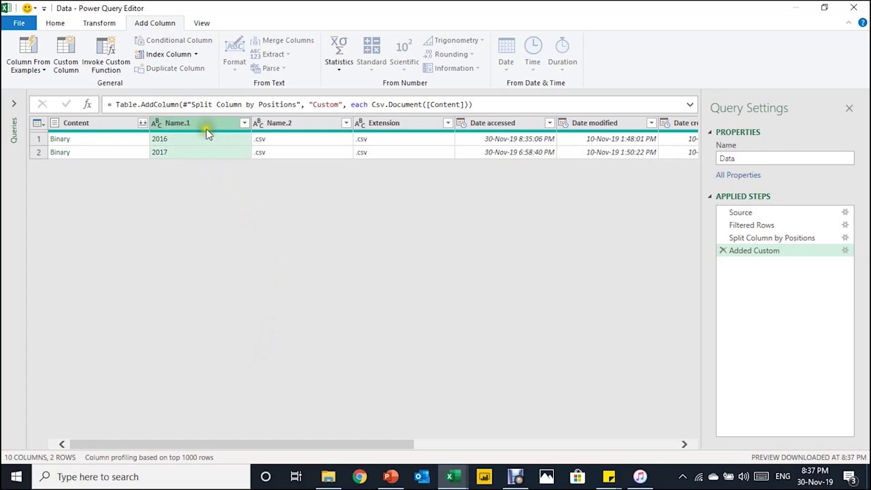
right_click(208, 129)
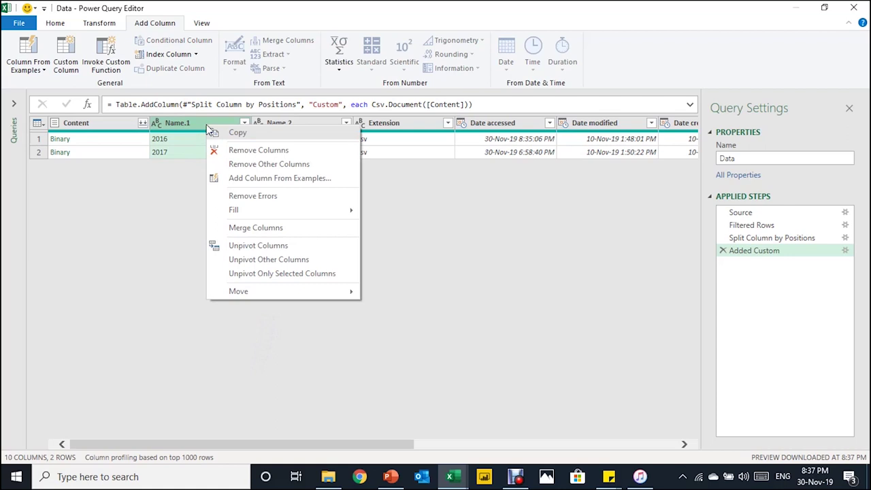
left_click(263, 165)
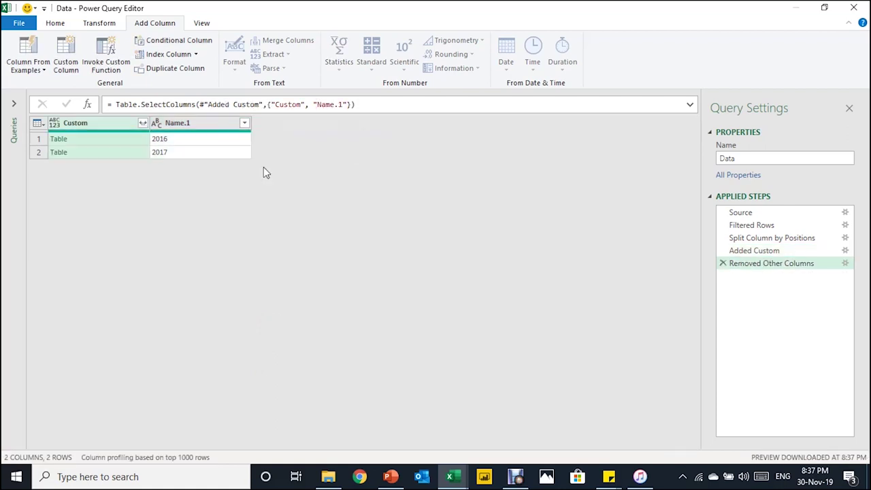
Step: Expand all six columns of the Custom tables without using the original column name as prefix
left_click(135, 142)
left_click(142, 123)
left_click(247, 272)
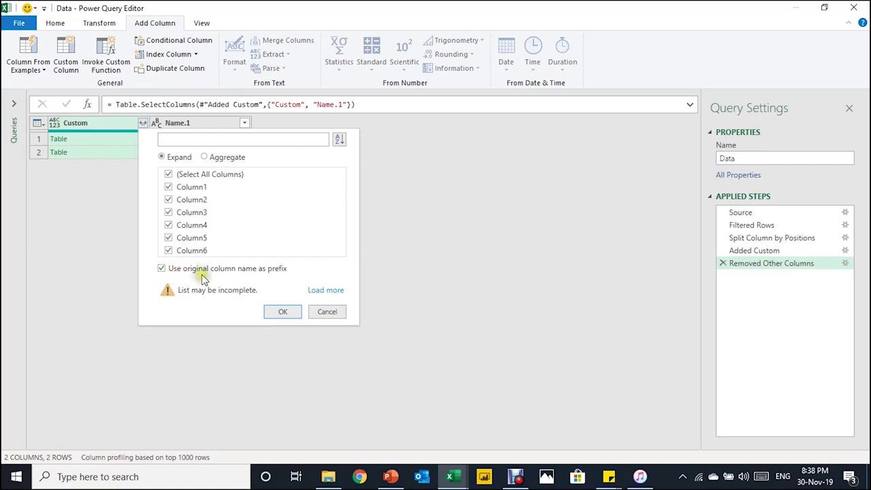
left_click(162, 268)
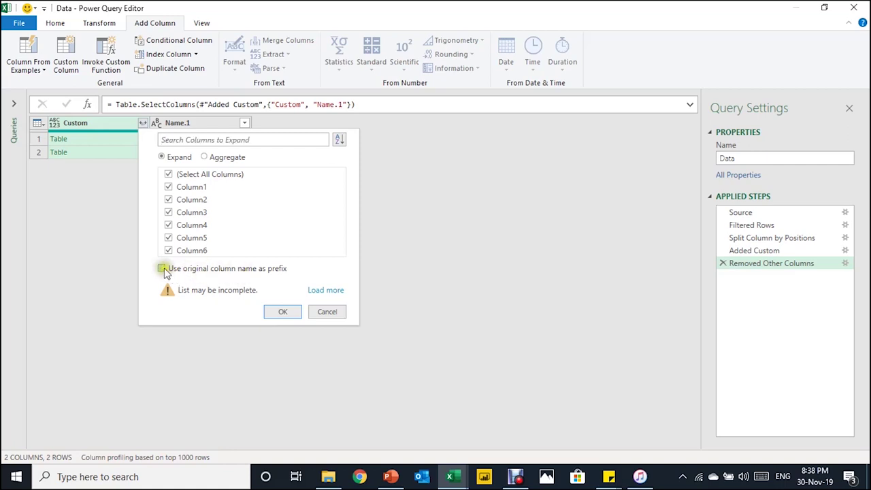
left_click(283, 311)
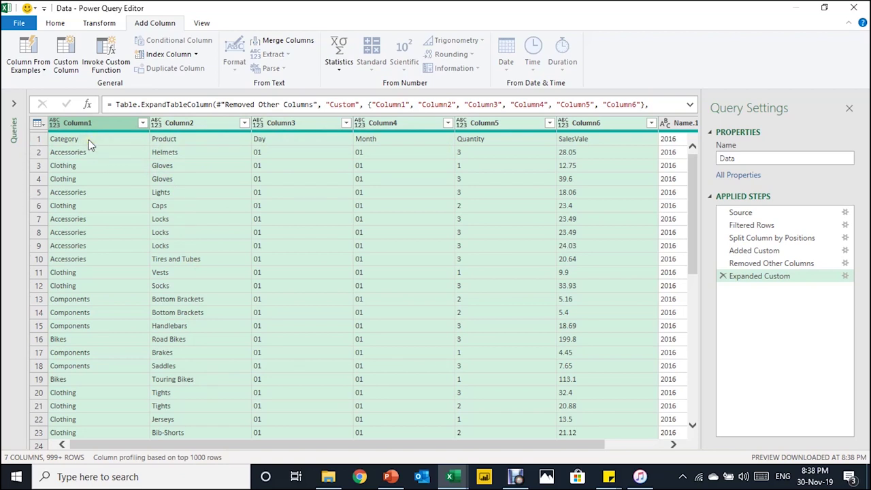
Step: Promote the first row of the combined data to column headers and check the resulting year column
left_click(56, 24)
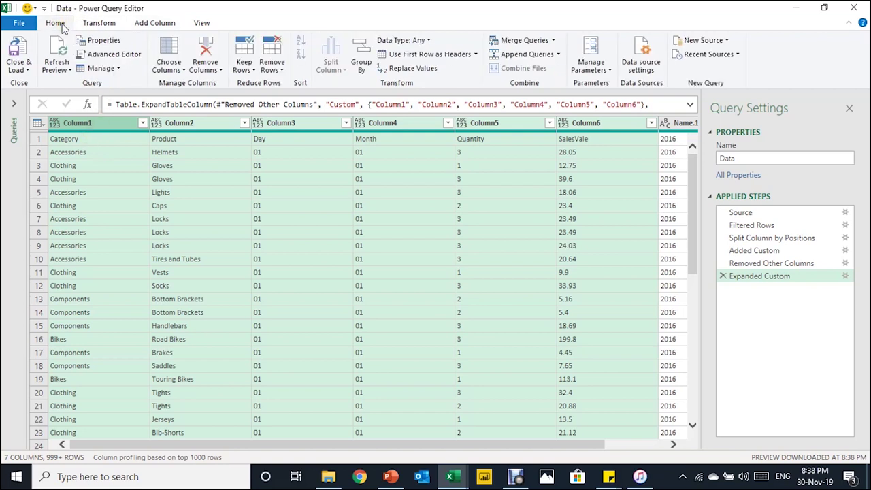
left_click(402, 56)
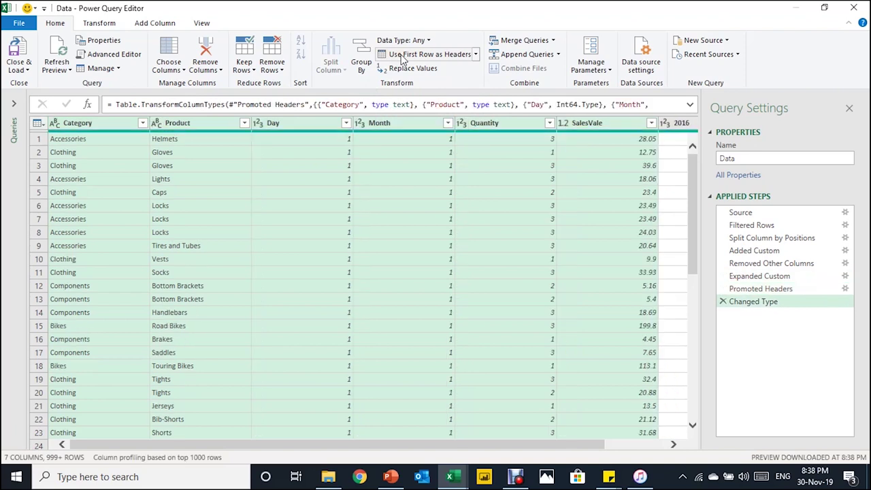
left_click_drag(431, 444, 640, 428)
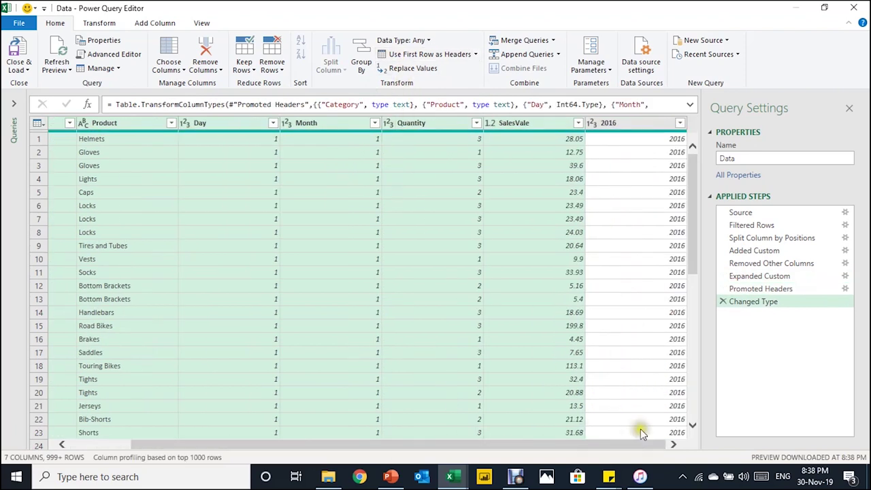
left_click(607, 129)
left_click_drag(429, 450, 128, 449)
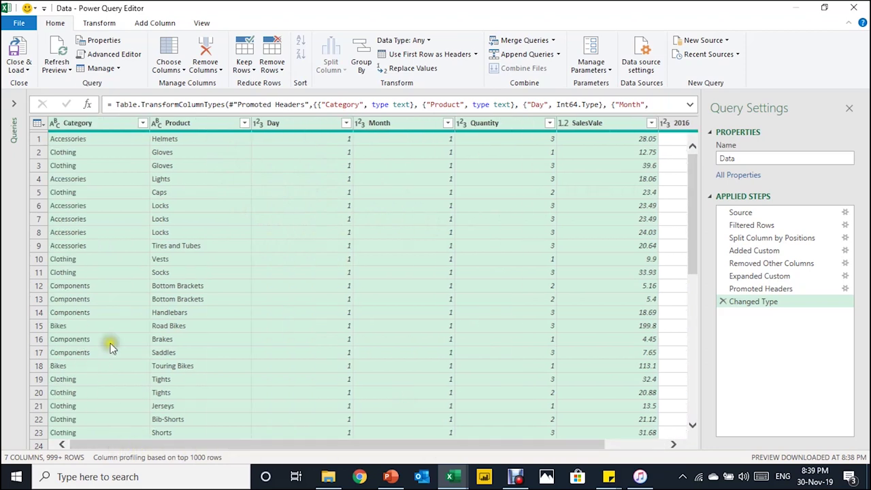
Step: Load the full value list of the Category column and filter out the repeated header rows containing the value Category
left_click(137, 138)
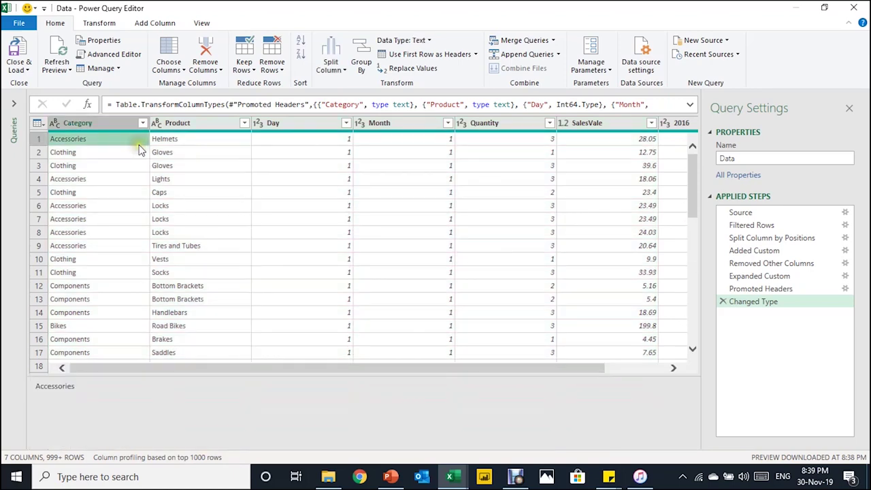
left_click(139, 146)
left_click(142, 123)
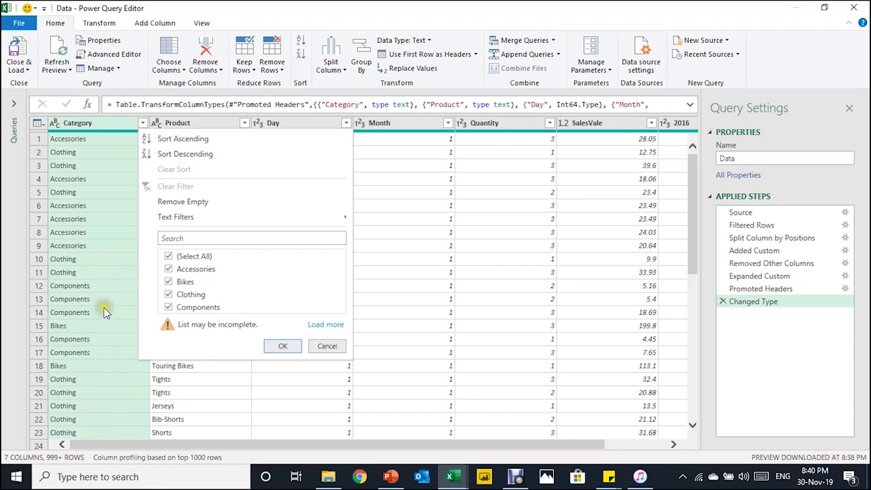
left_click(317, 325)
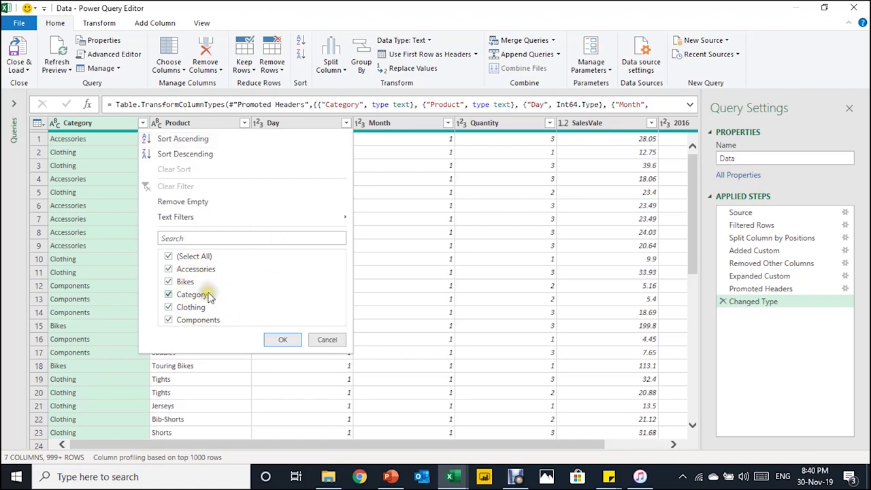
left_click(169, 295)
left_click(288, 340)
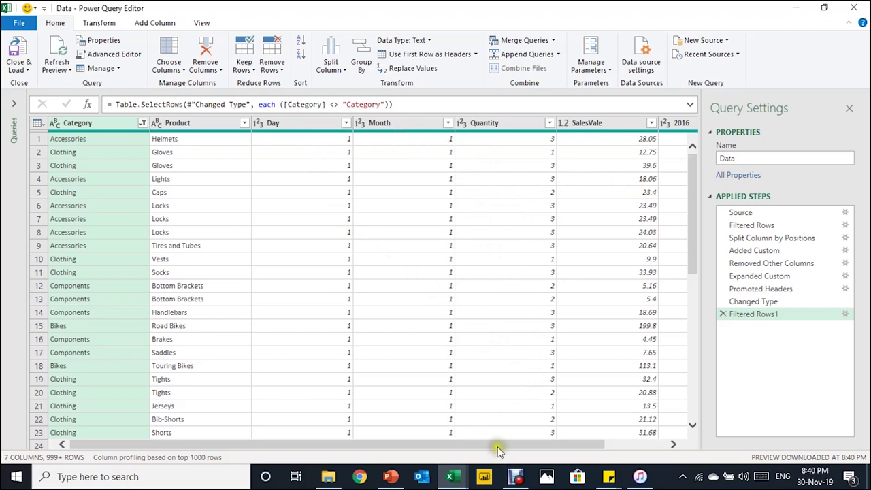
left_click_drag(497, 445, 577, 444)
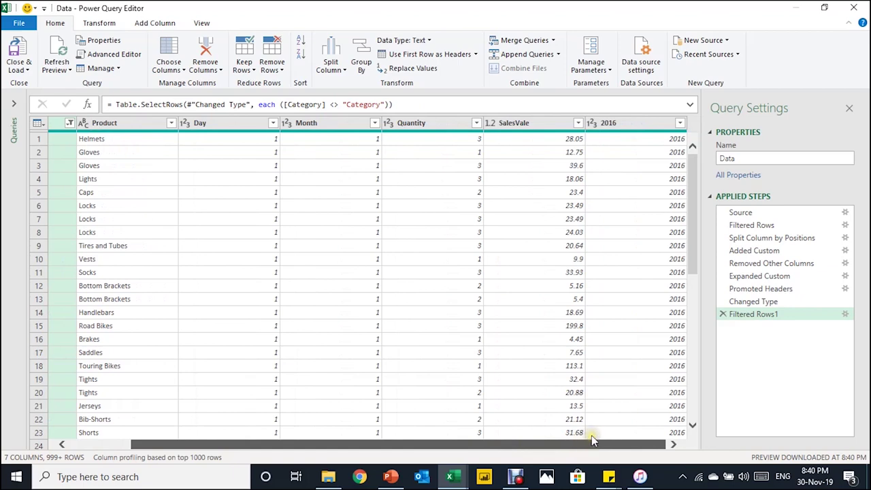
left_click_drag(589, 438, 266, 449)
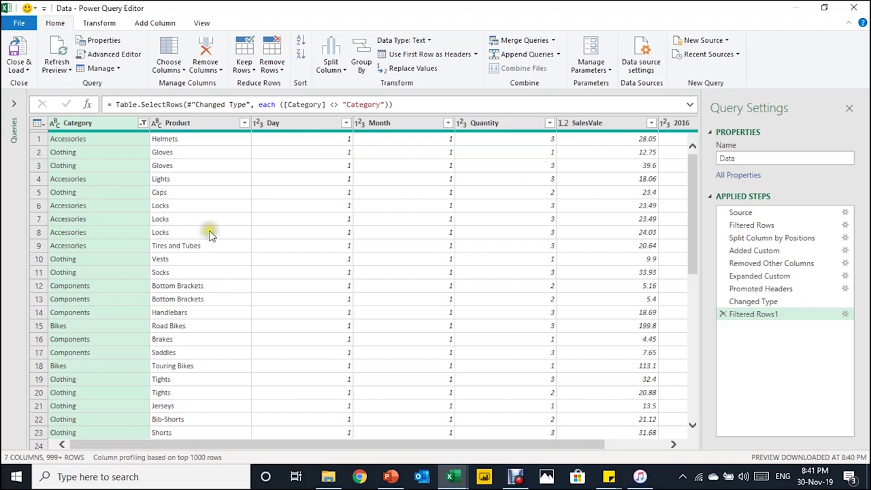
Step: Check the locale in the current workbook's regional settings in Query Options without changing it
left_click(20, 23)
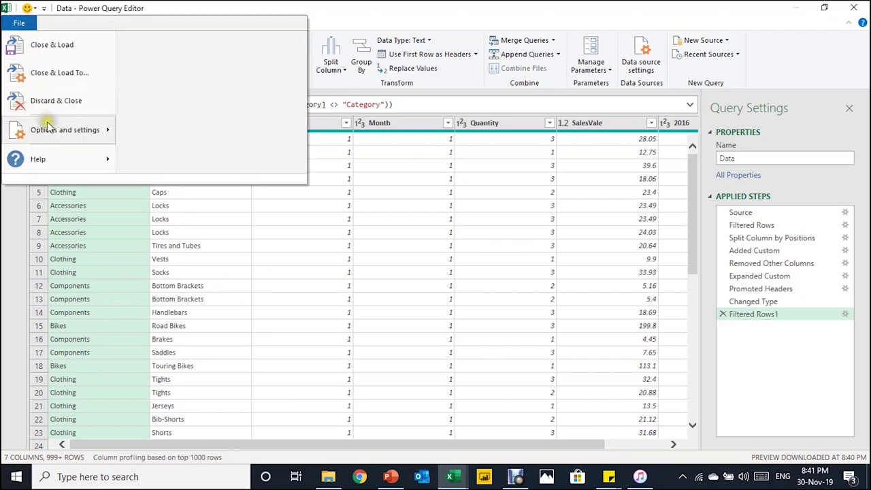
mouse_move(53, 136)
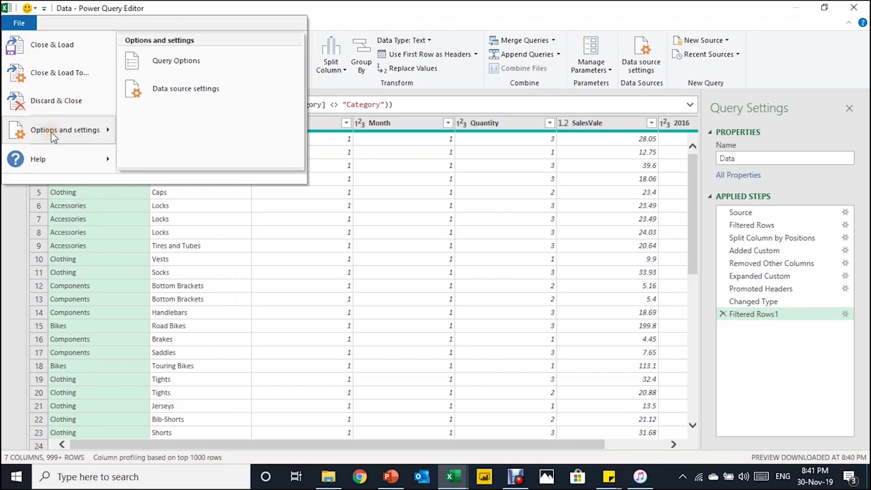
left_click(210, 60)
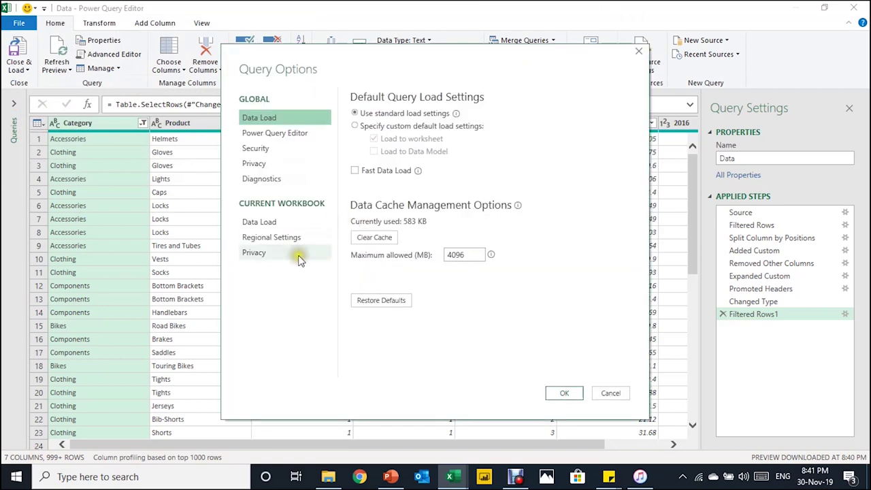
left_click(272, 239)
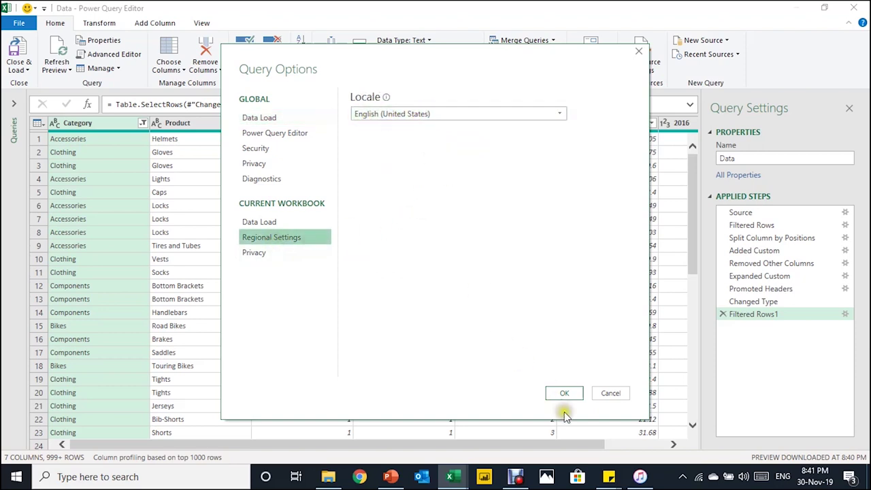
left_click(615, 393)
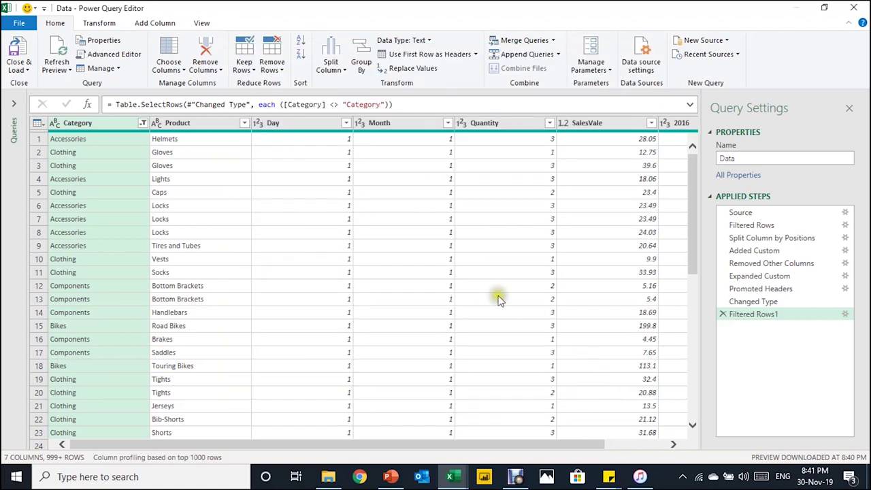
Step: Merge the Month, Day and 2016 columns, in that order, into a column named Date with a custom hyphen separator, and set its type to Date
left_click(401, 122)
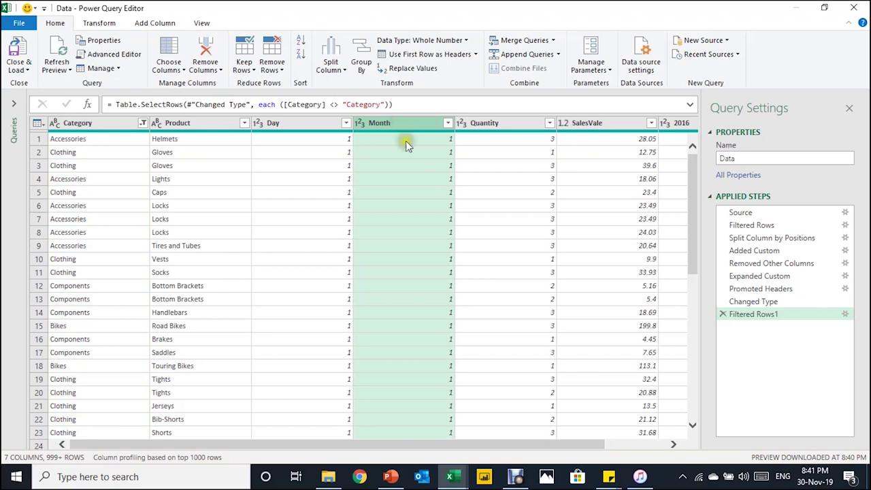
left_click(282, 122, "ctrl")
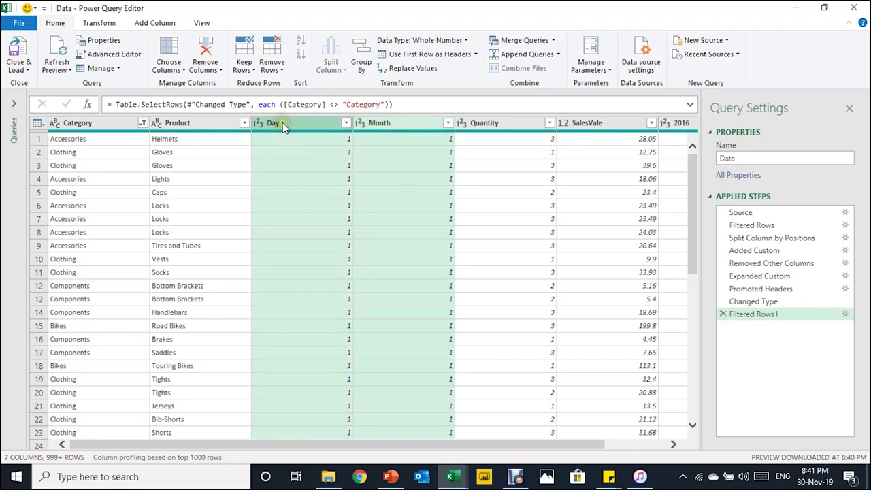
left_click_drag(457, 444, 516, 441)
left_click(640, 121, "ctrl")
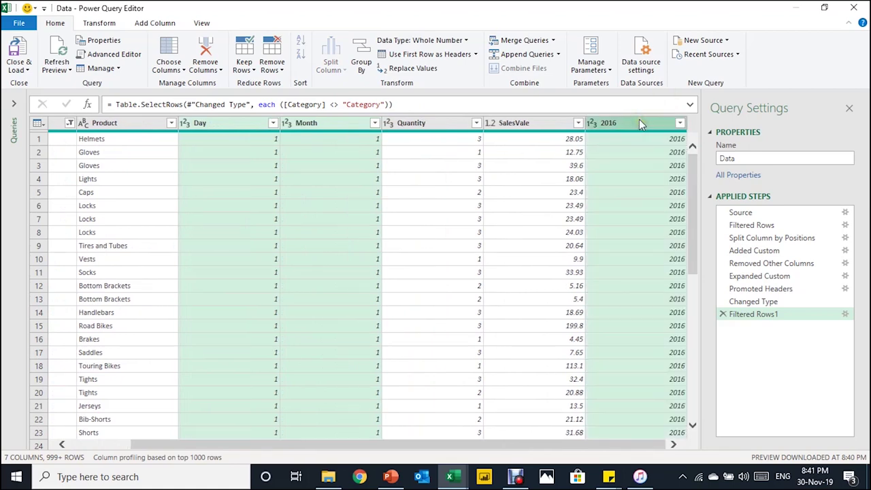
left_click(91, 24)
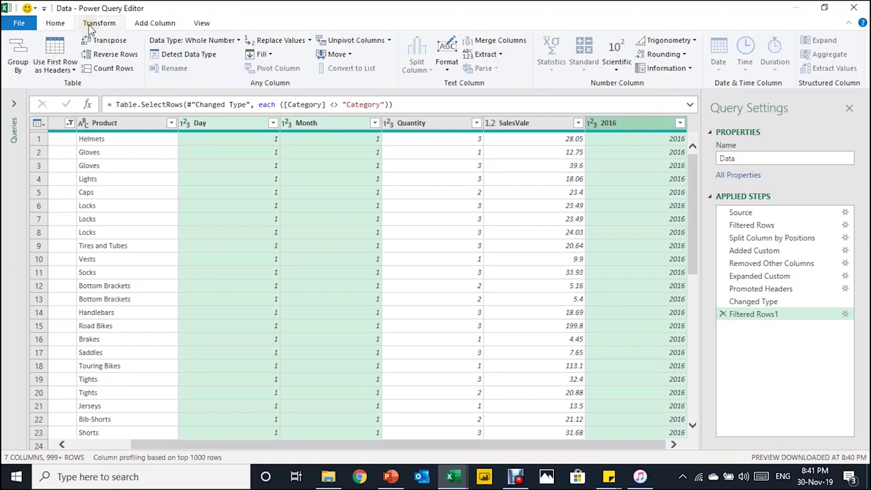
left_click(493, 43)
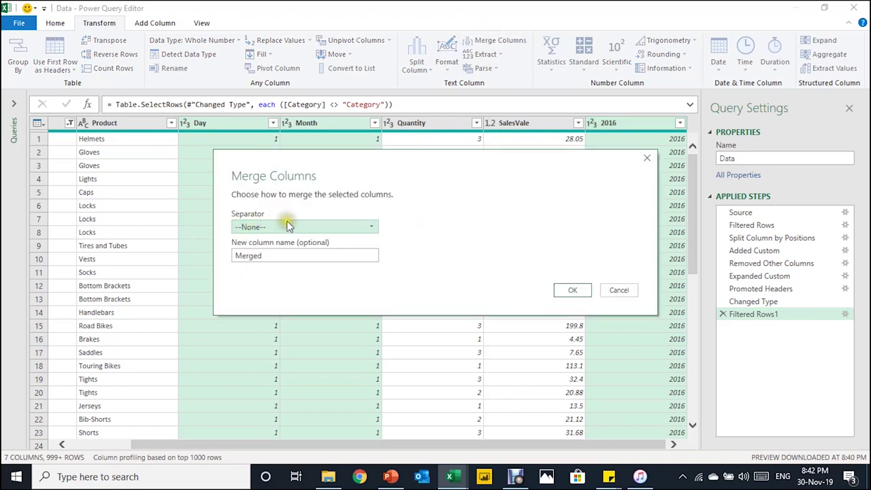
left_click(334, 227)
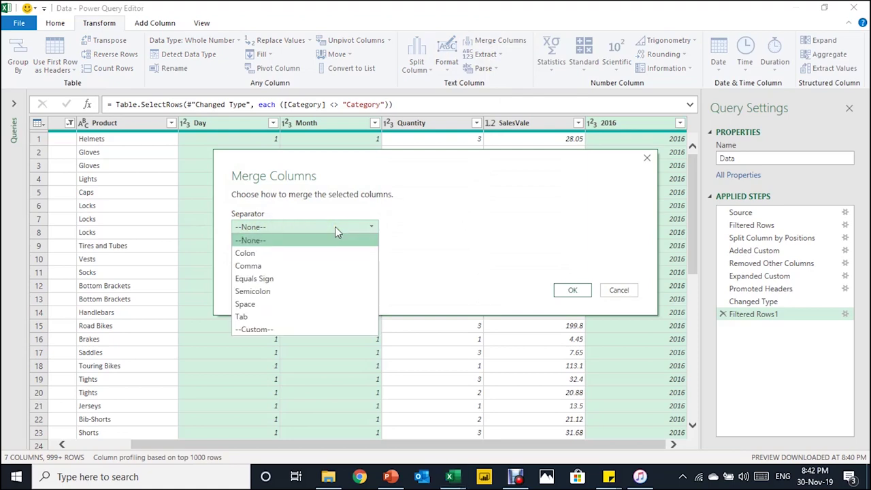
left_click(294, 330)
left_click(261, 242)
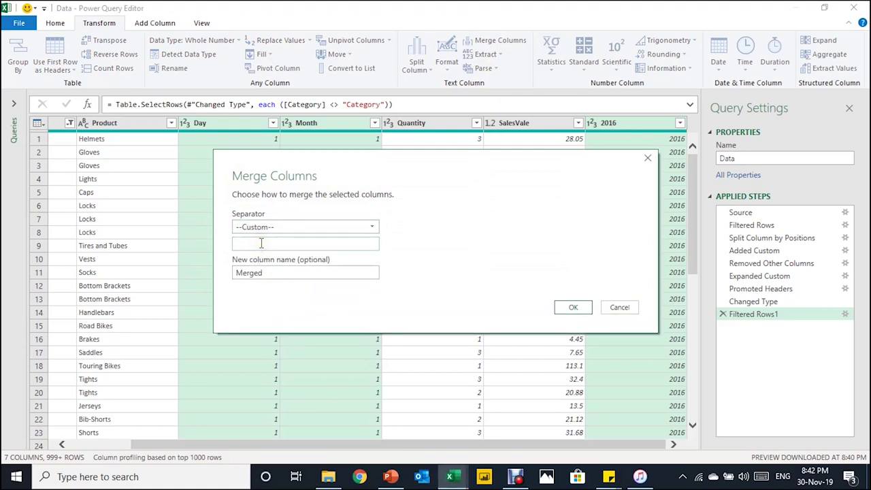
left_click_drag(267, 272, 203, 270)
type("Date")
left_click(573, 307)
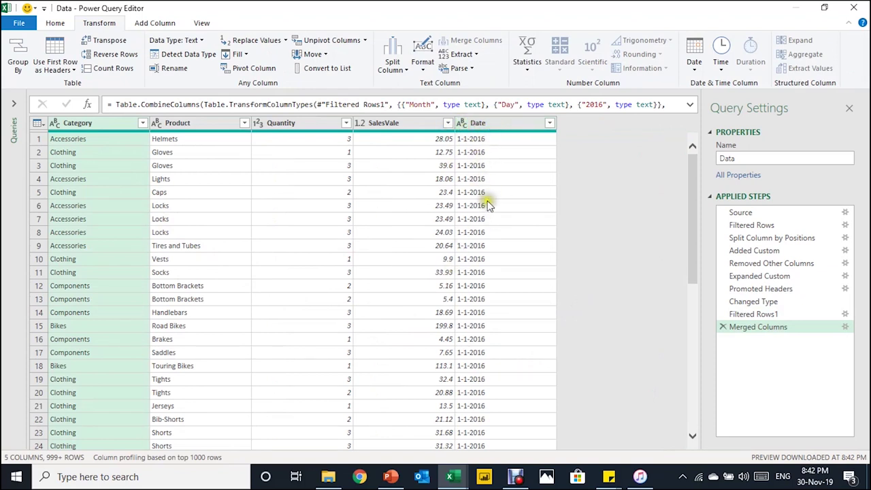
left_click(461, 123)
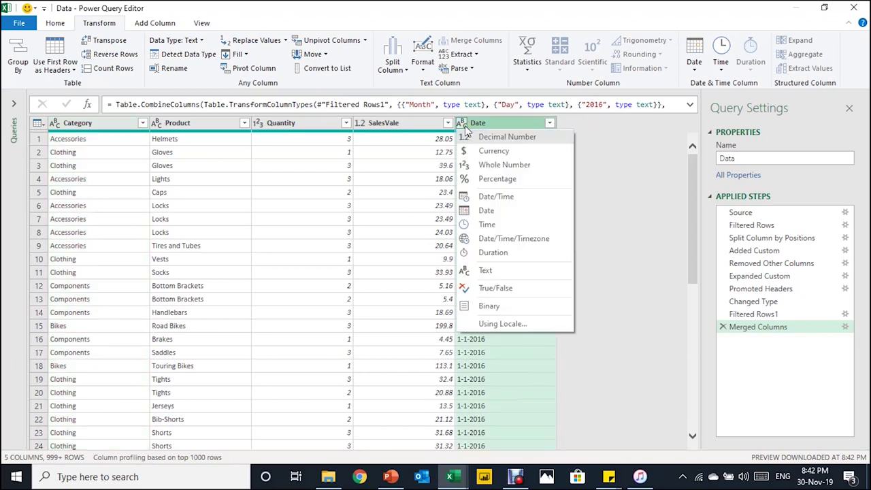
left_click(495, 211)
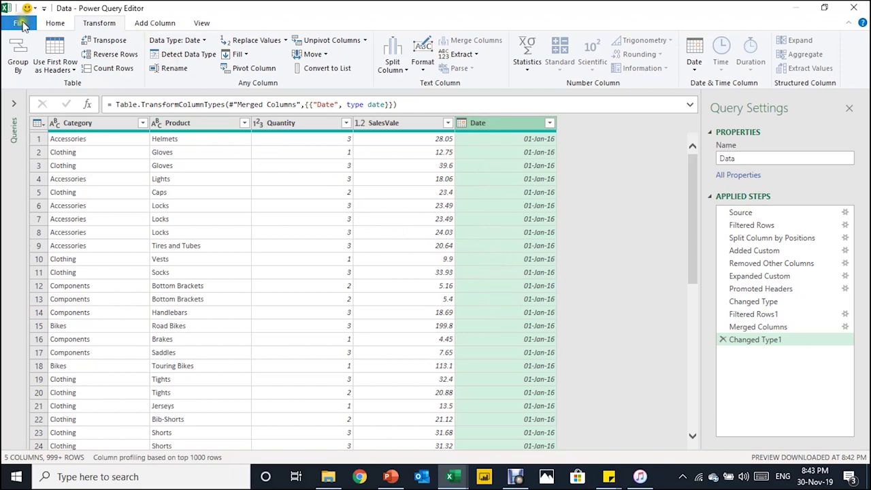
Step: Close the query and load it as a PivotTable Report into the existing worksheet at cell B2 of Sheet1
left_click(56, 22)
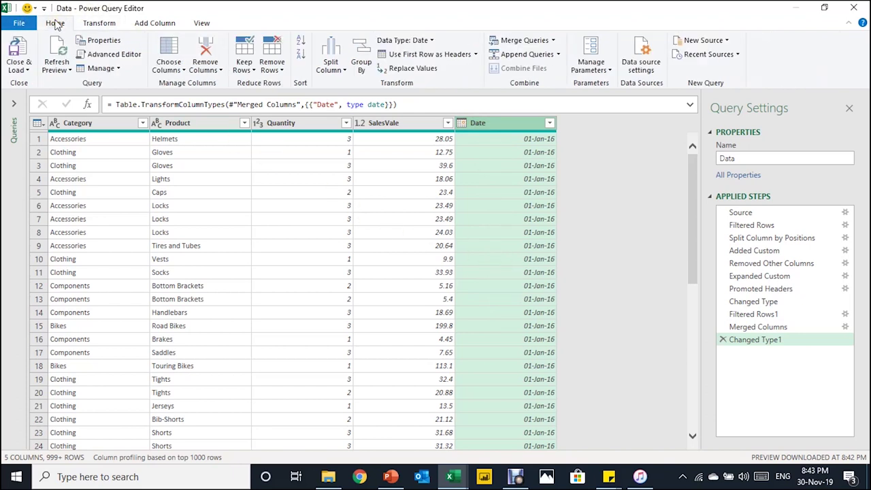
left_click(27, 71)
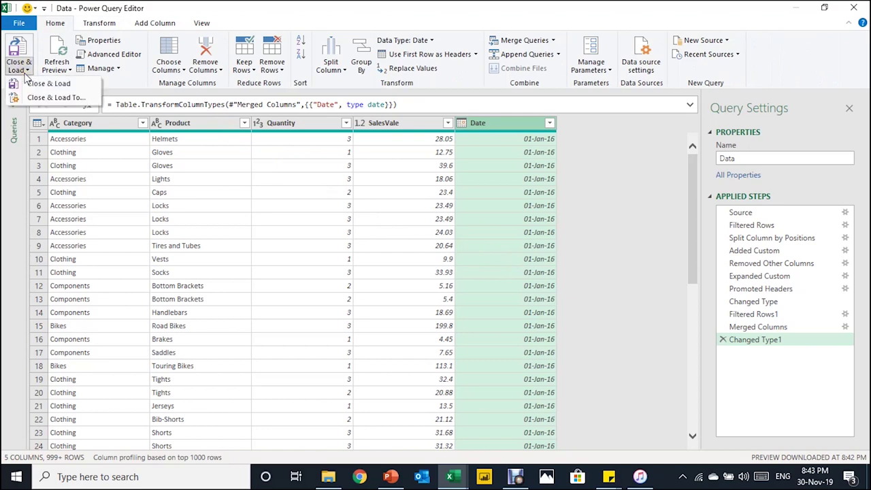
left_click(30, 100)
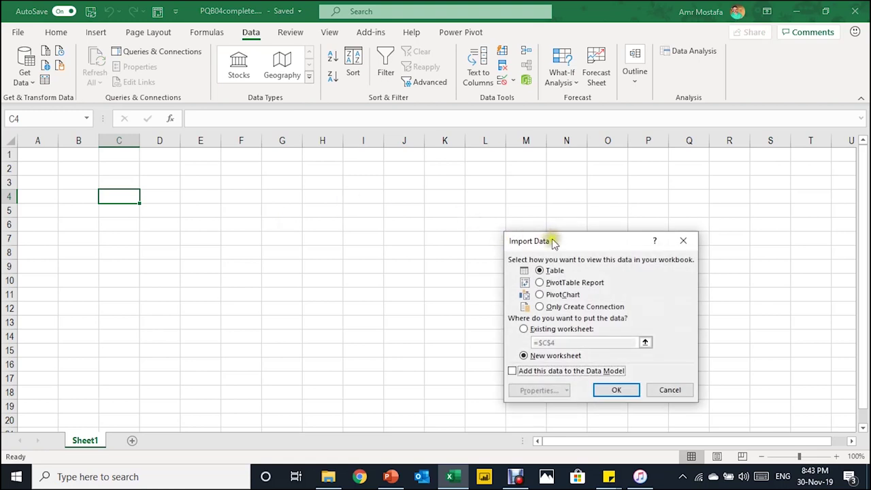
left_click_drag(553, 243, 451, 143)
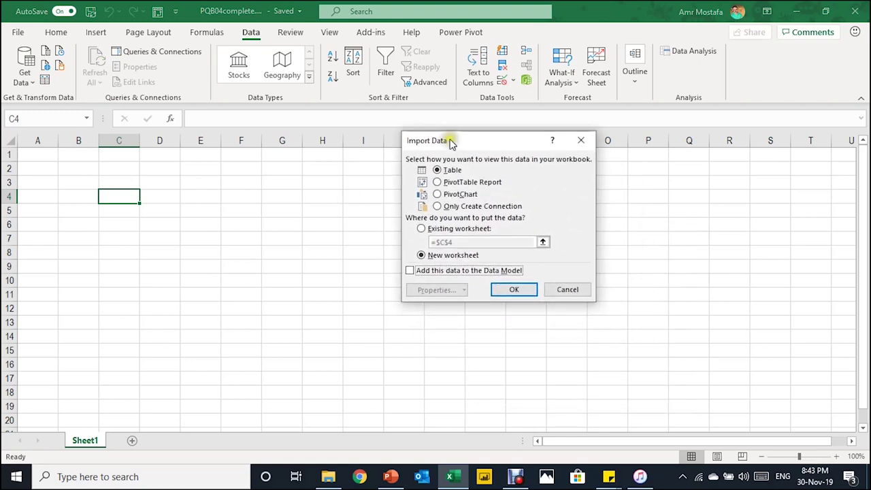
left_click(461, 182)
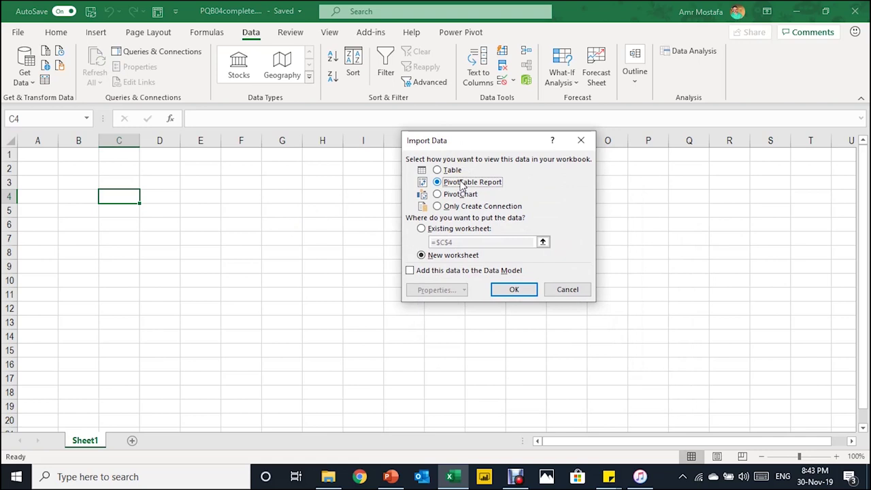
left_click(421, 229)
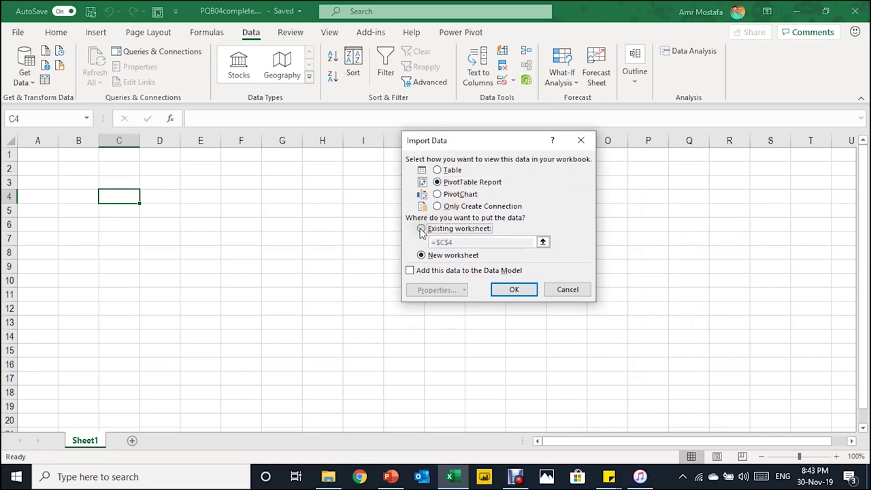
left_click(83, 171)
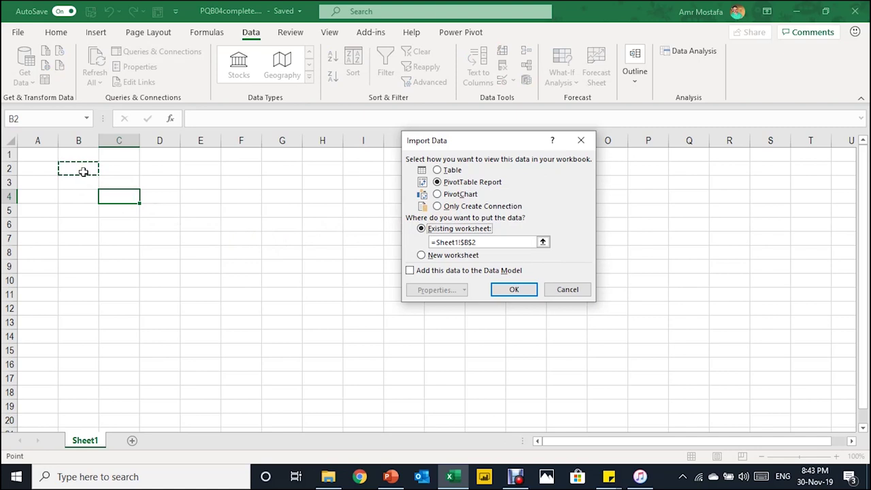
left_click(514, 289)
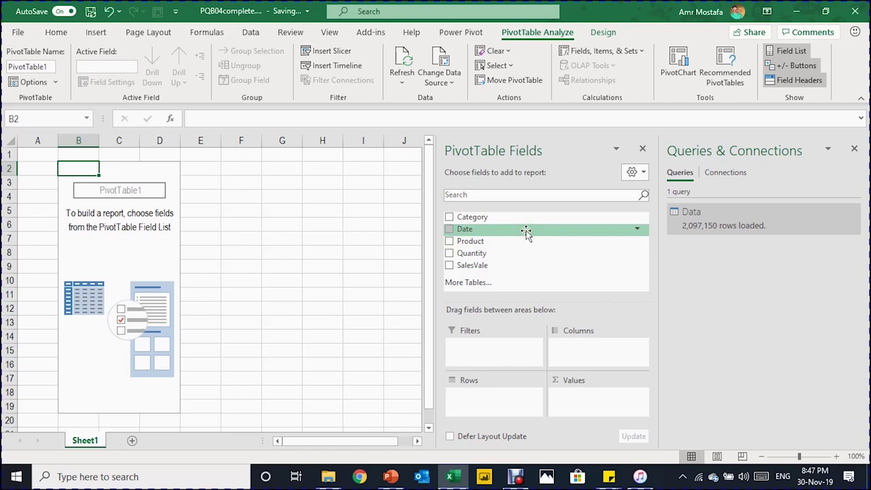
Step: Add the Date field to the PivotTable, keeping only its Years grouping without Quarters and Date, and place Years in the columns
left_click_drag(526, 231, 512, 389)
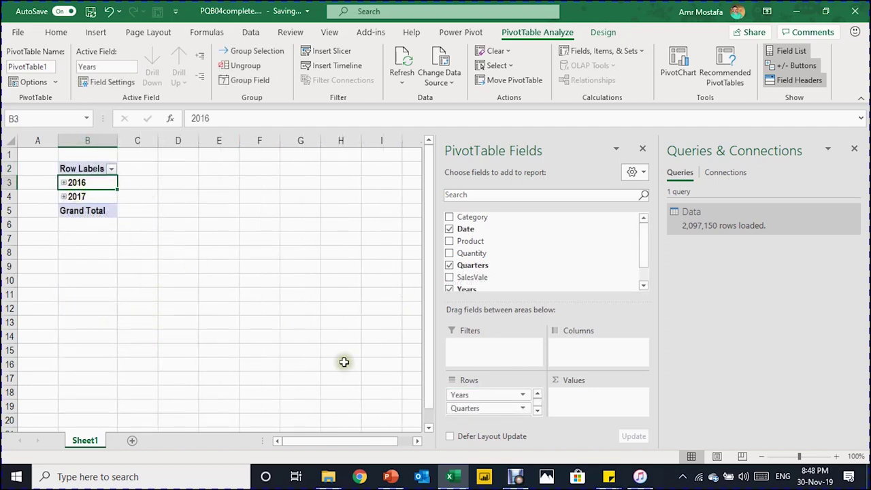
left_click(537, 411)
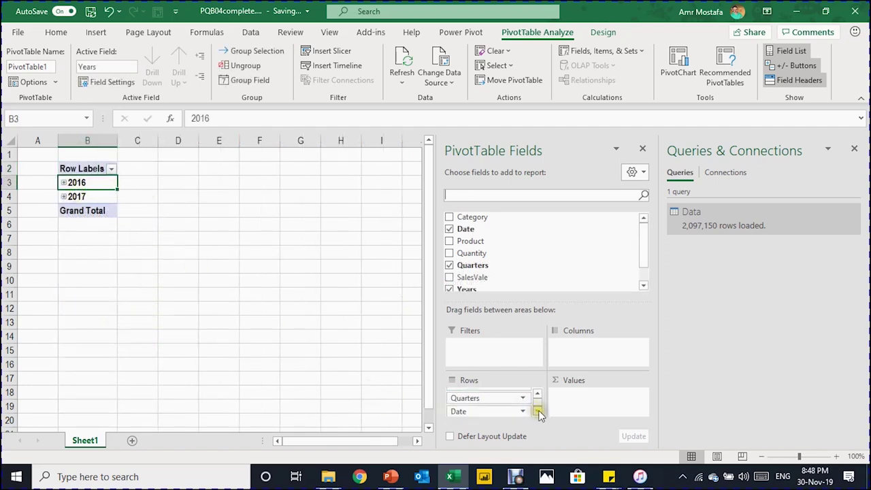
left_click(537, 398)
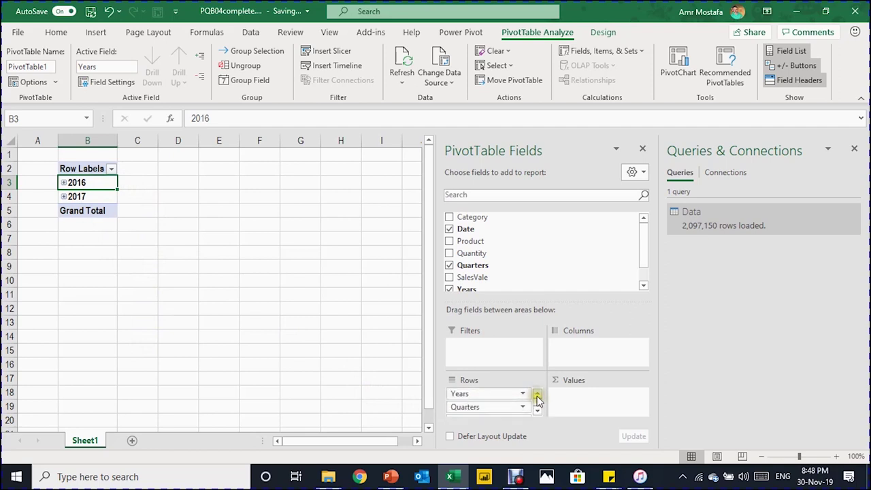
left_click_drag(501, 406, 398, 328)
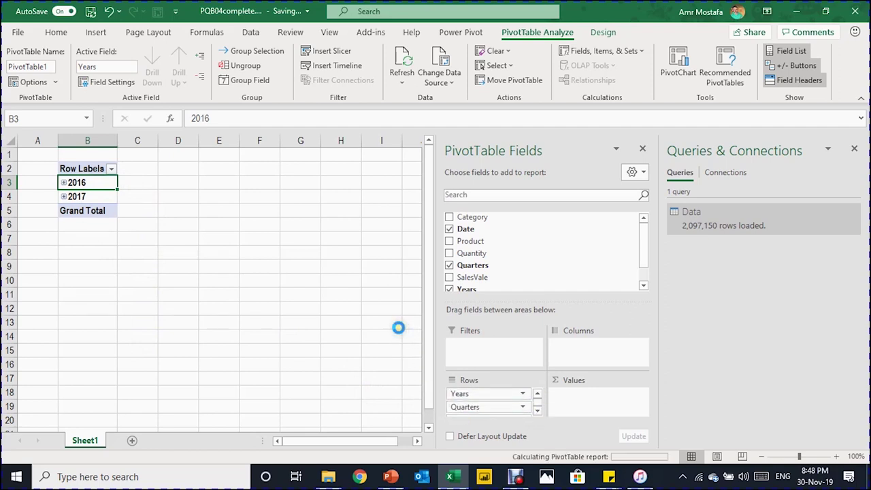
left_click_drag(466, 409, 379, 355)
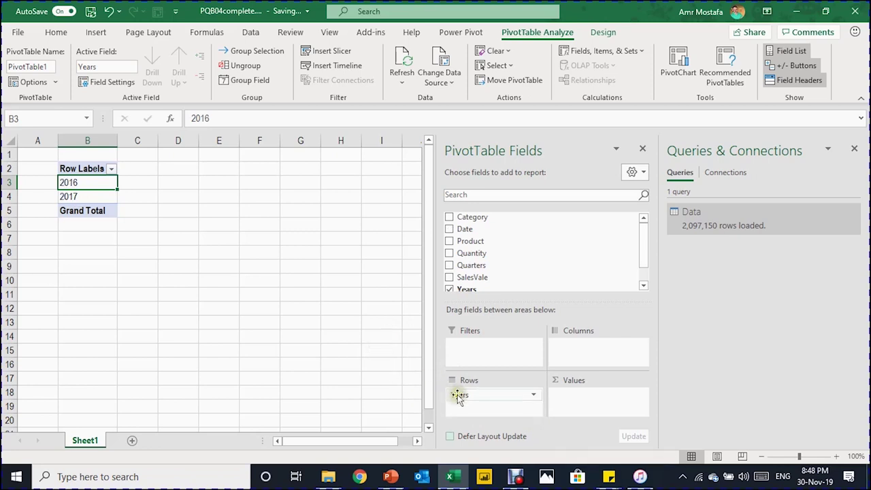
left_click_drag(459, 395, 616, 342)
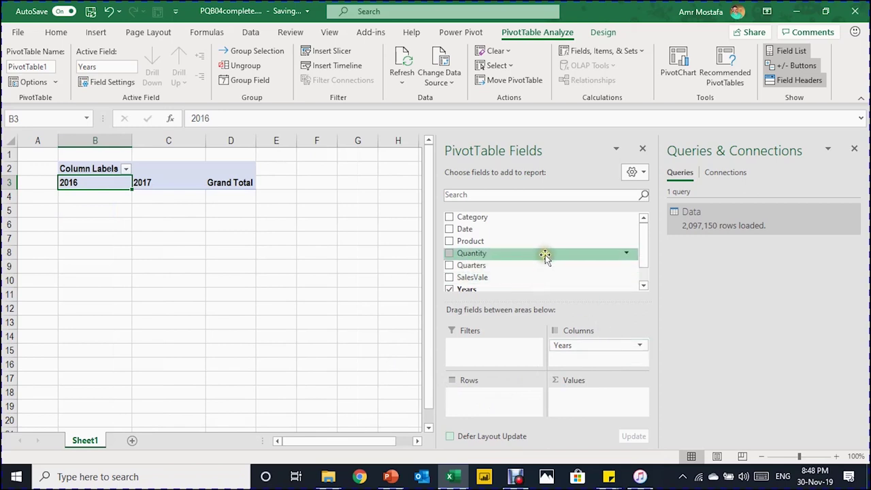
Step: Add SalesVale to the PivotTable values and format it as dollar currency with 0 decimal places
left_click_drag(531, 276, 589, 402)
left_click(185, 196)
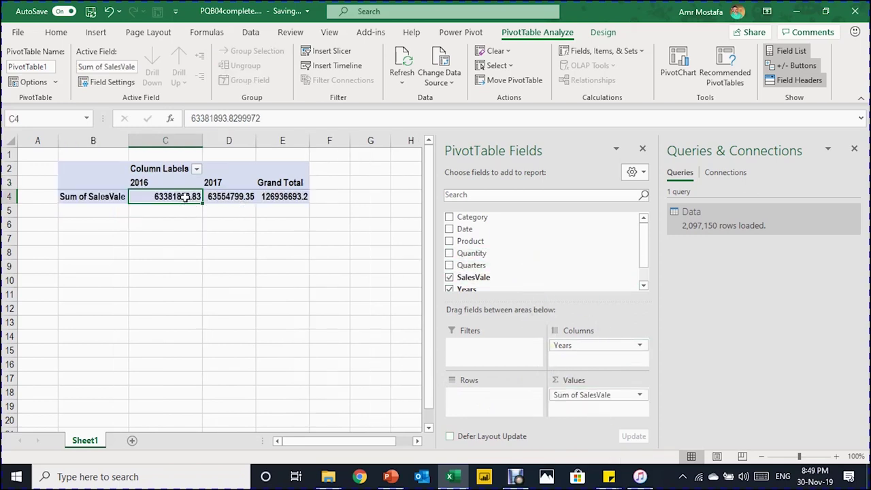
right_click(187, 198)
left_click(219, 242)
left_click(76, 151)
left_click(228, 165)
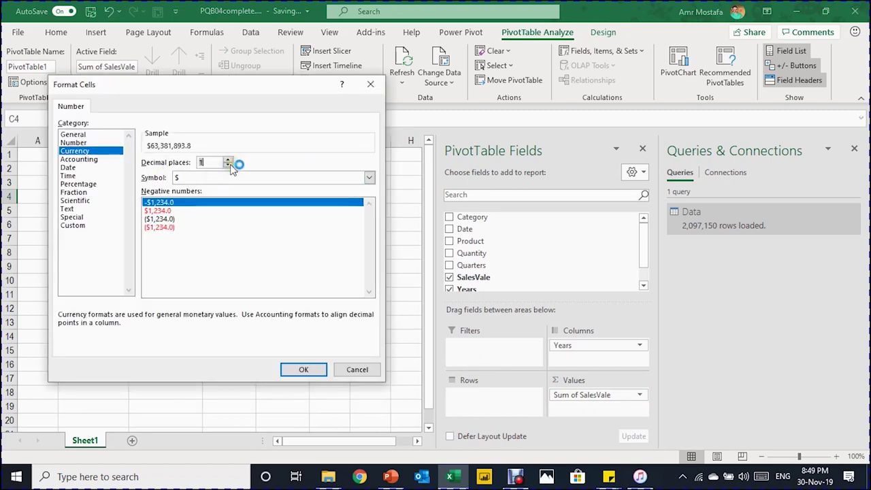
left_click(303, 369)
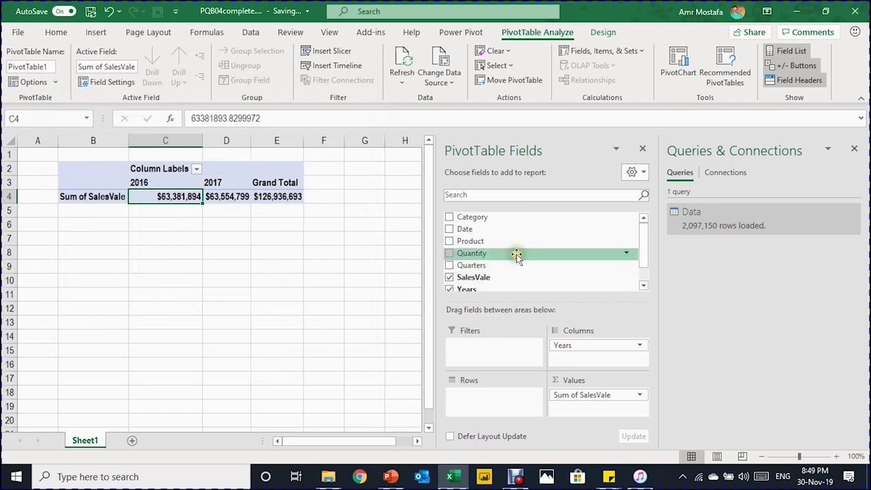
Step: Add Product and Category to the PivotTable rows, with Category above Product, and look through the report
left_click_drag(513, 241, 496, 394)
left_click_drag(494, 218, 487, 394)
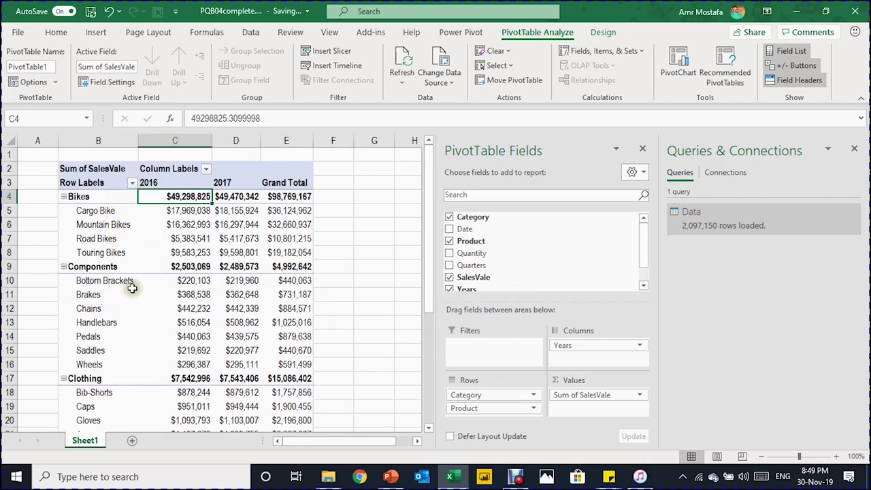
scroll(135, 285, "down", 1)
scroll(135, 285, "down", 5)
scroll(135, 284, "up", 6)
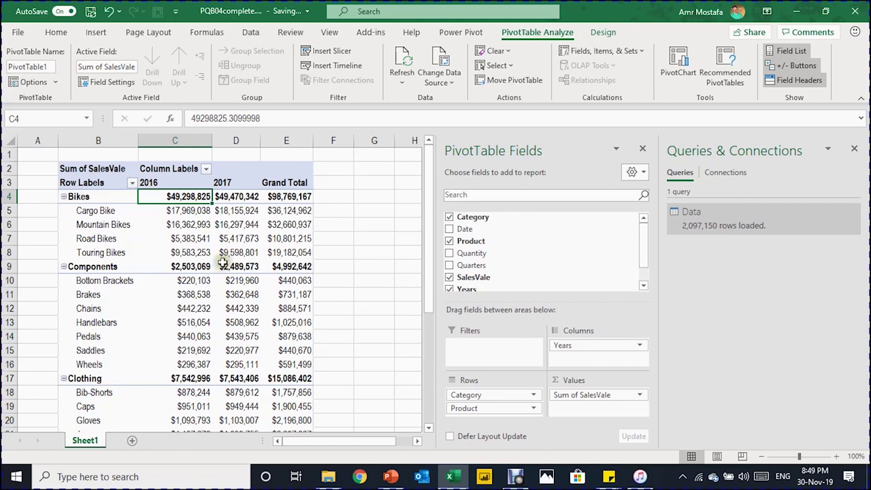
Step: Switch to File Explorer and put SalesT2018.csv from the PQB04 folder into its Data subfolder
mouse_move(329, 480)
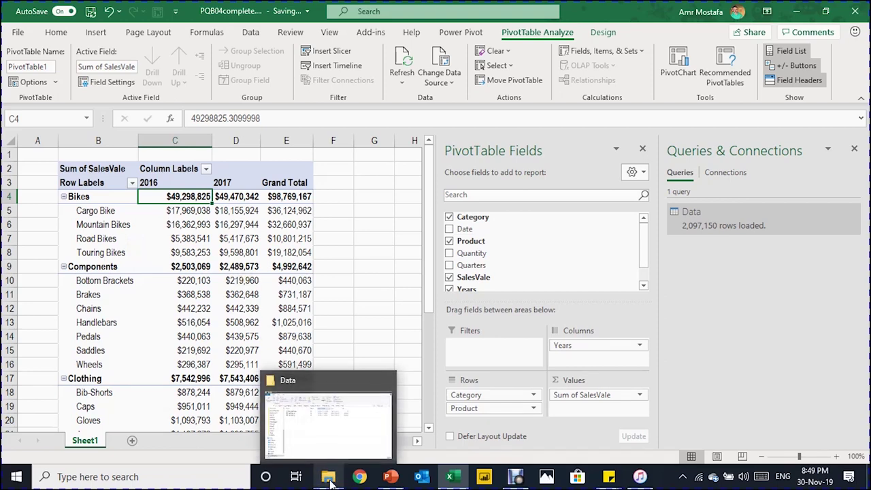
left_click(334, 430)
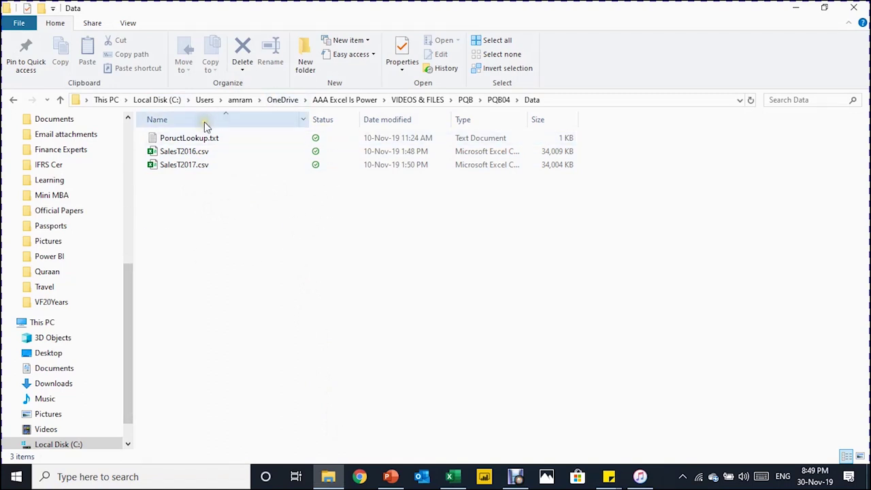
left_click(59, 99)
left_click(181, 249)
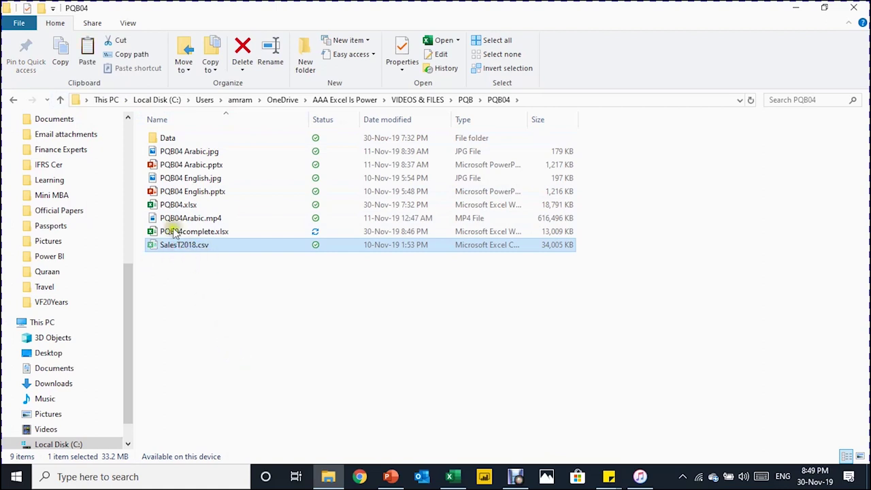
left_click(13, 99)
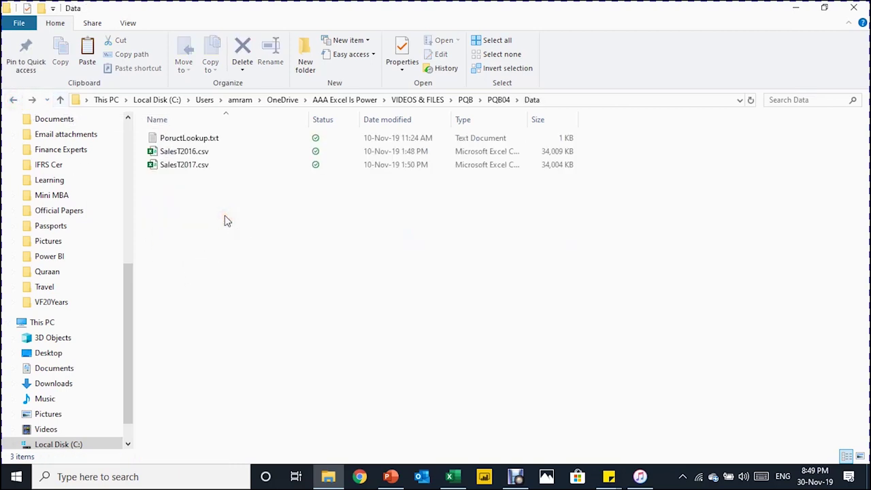
key("ctrl+v")
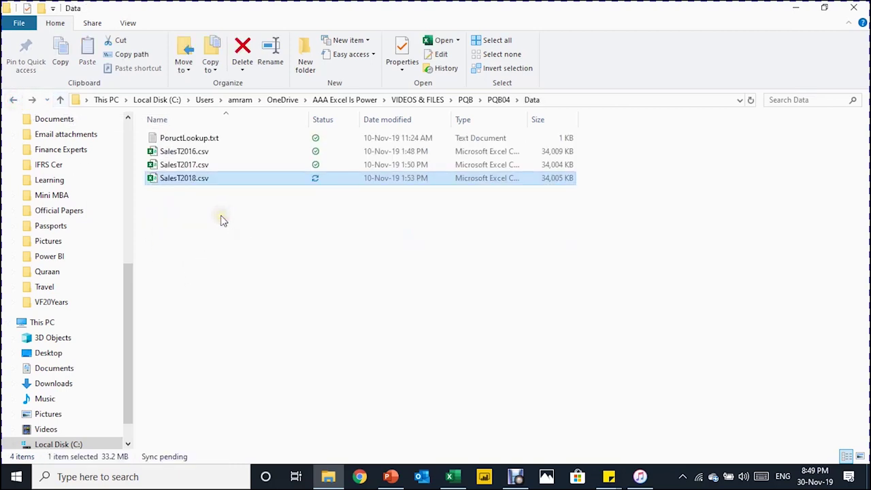
Step: Switch back to Excel, refresh all the workbook's data connections, and look through the PivotTable report
left_click(449, 476)
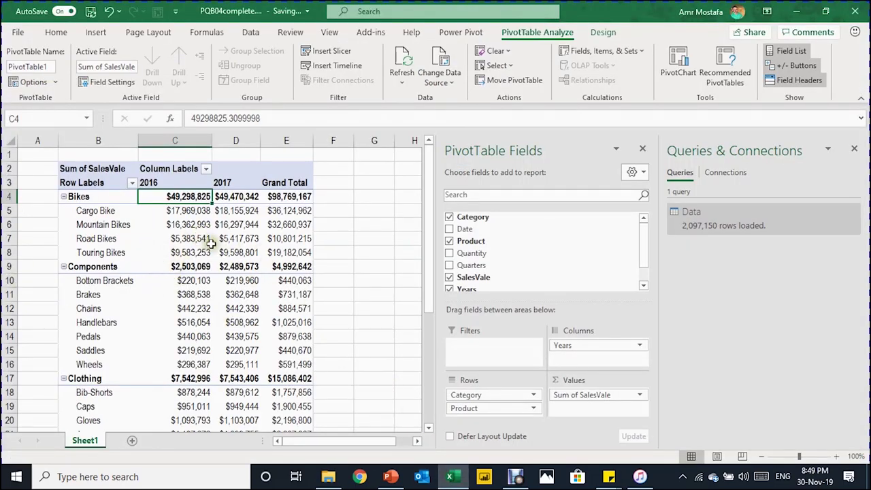
left_click(198, 237)
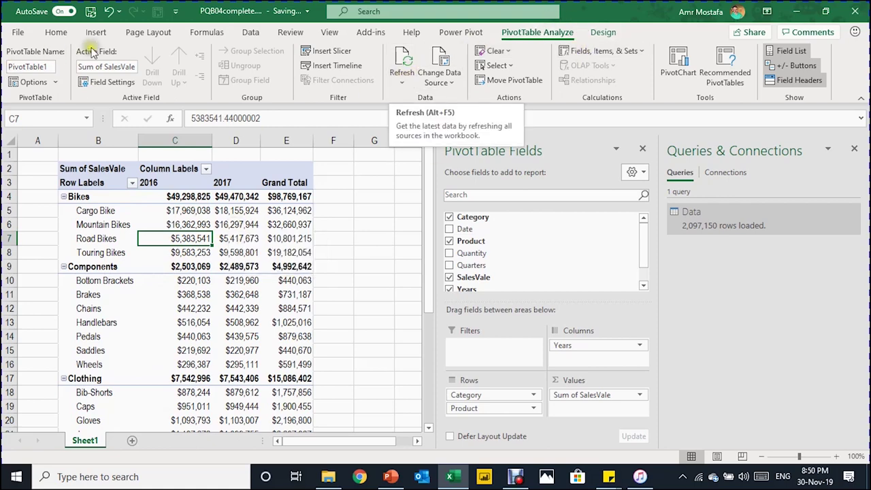
left_click(251, 34)
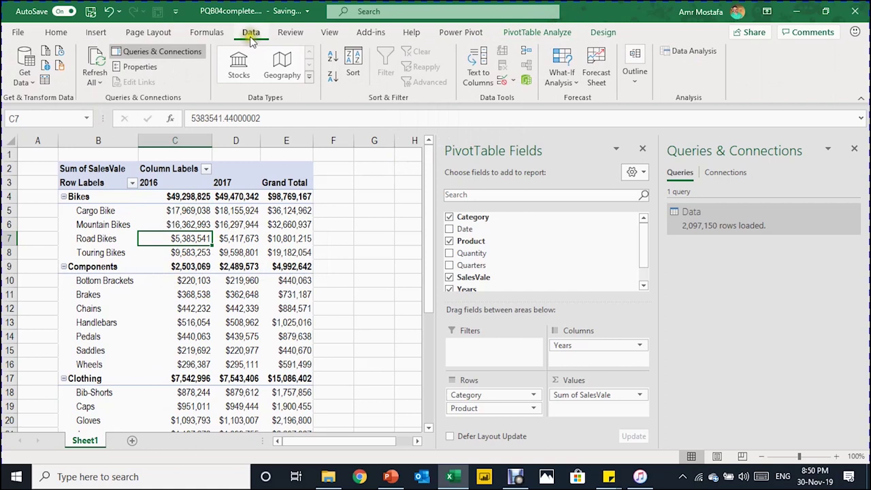
left_click(95, 82)
left_click(109, 100)
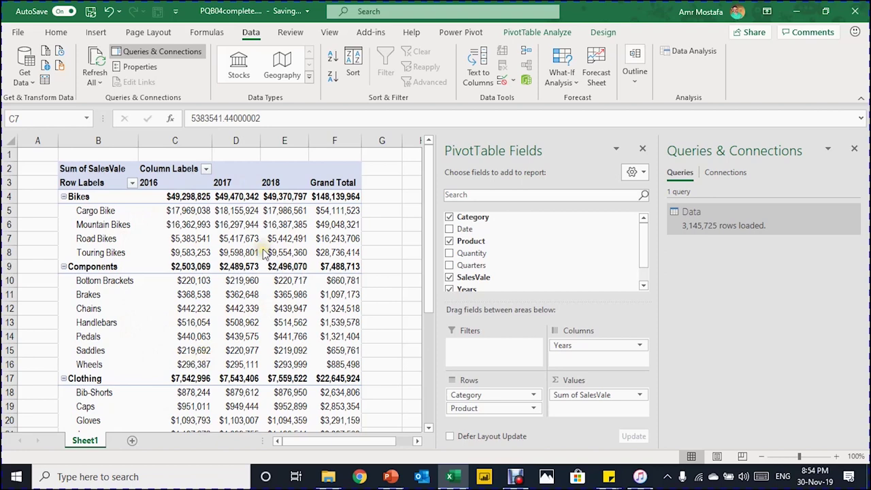
scroll(264, 253, "down", 2)
scroll(264, 253, "up", 2)
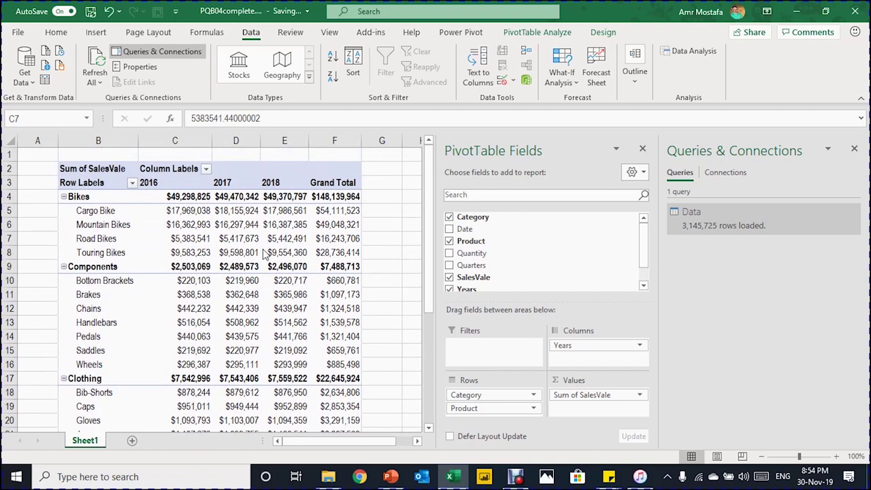